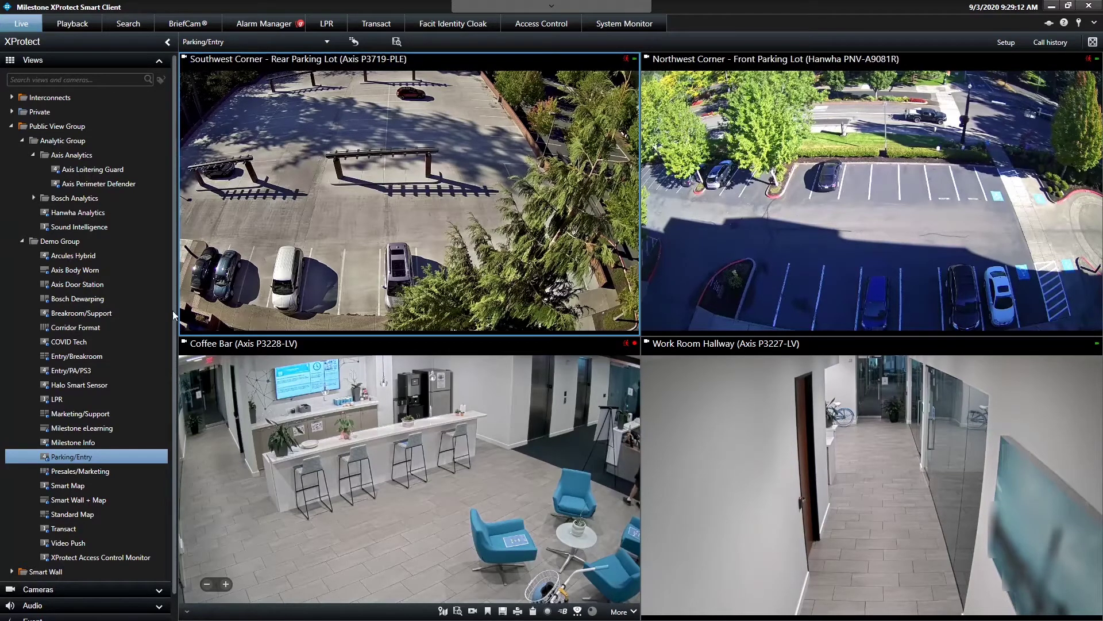
Play the Axis Loitering Guard 3:59:01 PM 9/1/2020 alarm, then switch to Axis Perimeter Defender
click(84, 171)
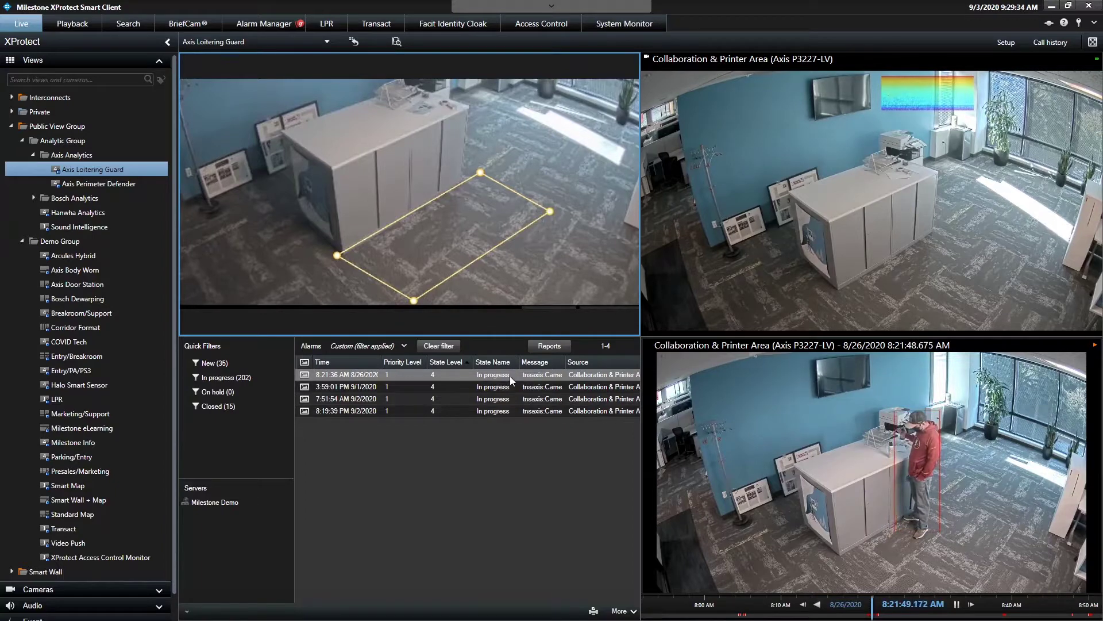
click(345, 386)
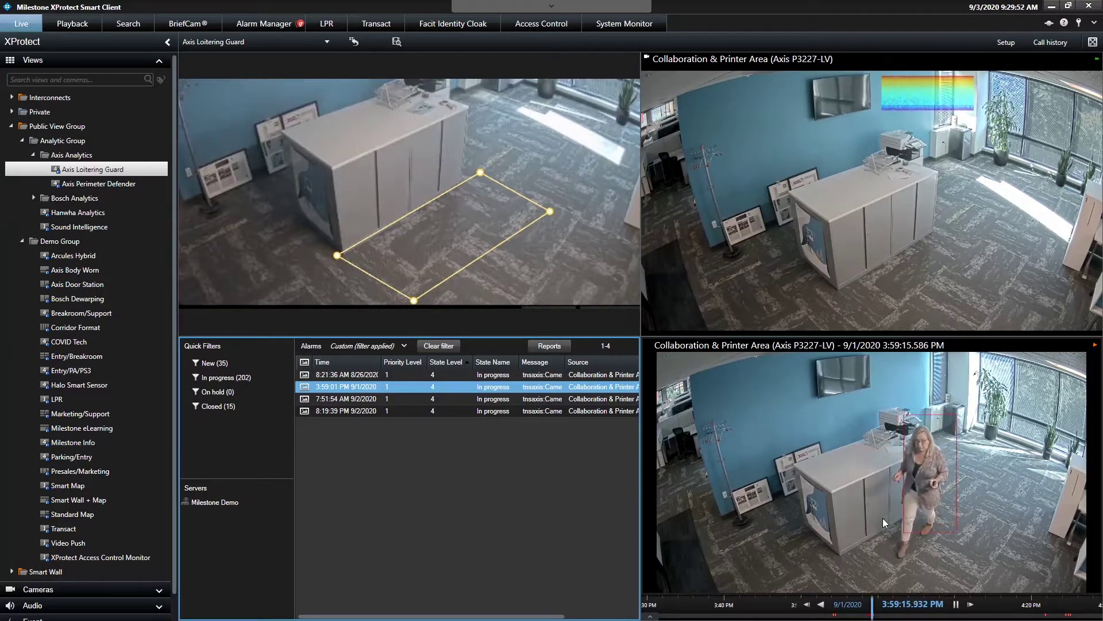
click(99, 184)
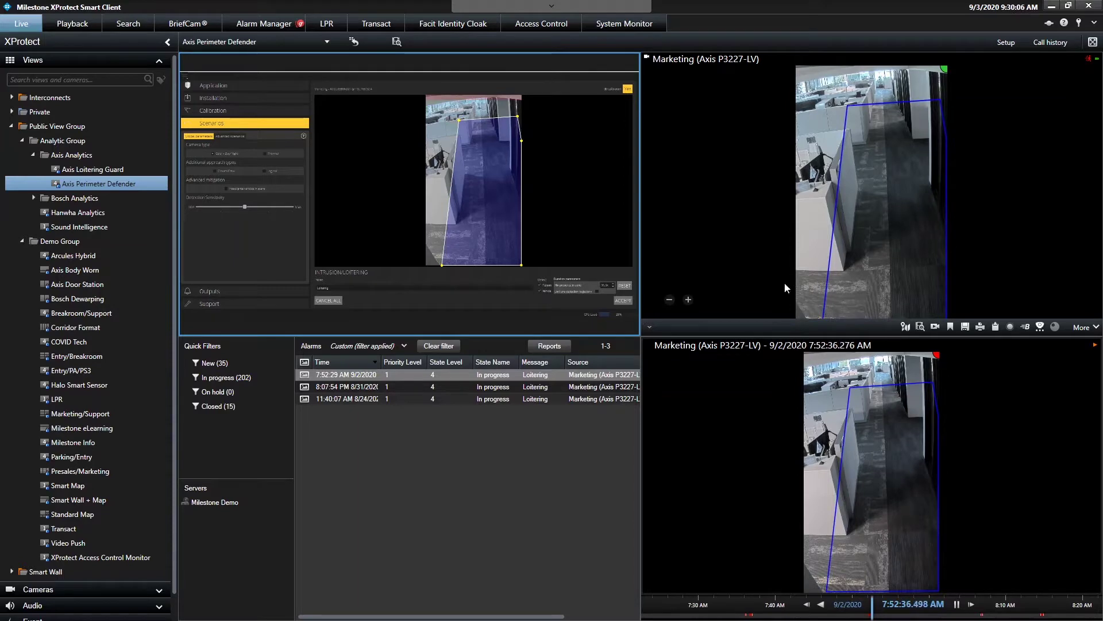
Maximize and restore the configuration pane, then replay the 8:07:54 PM 8/31/2020 alarm from about 8:07:43
double_click(336, 60)
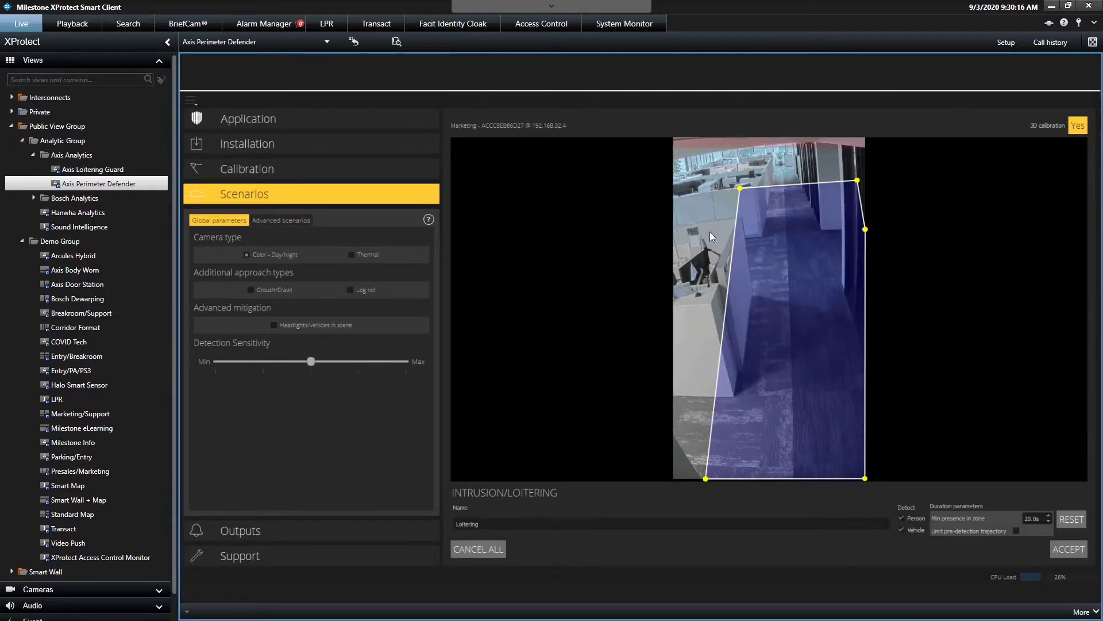
double_click(542, 59)
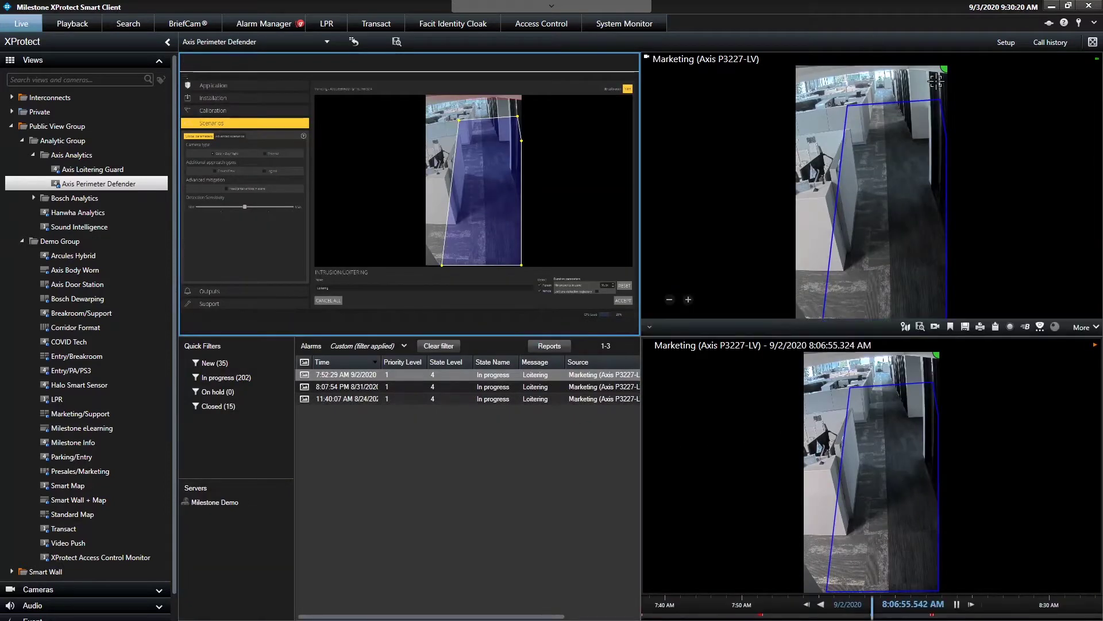
click(456, 388)
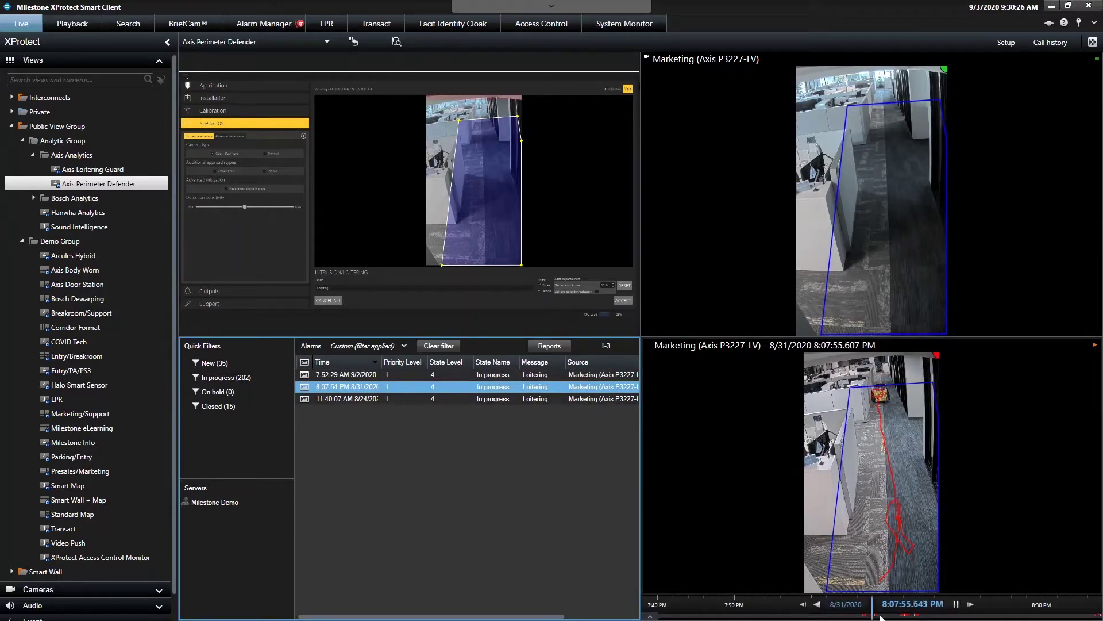
scroll(885, 618, up, 3)
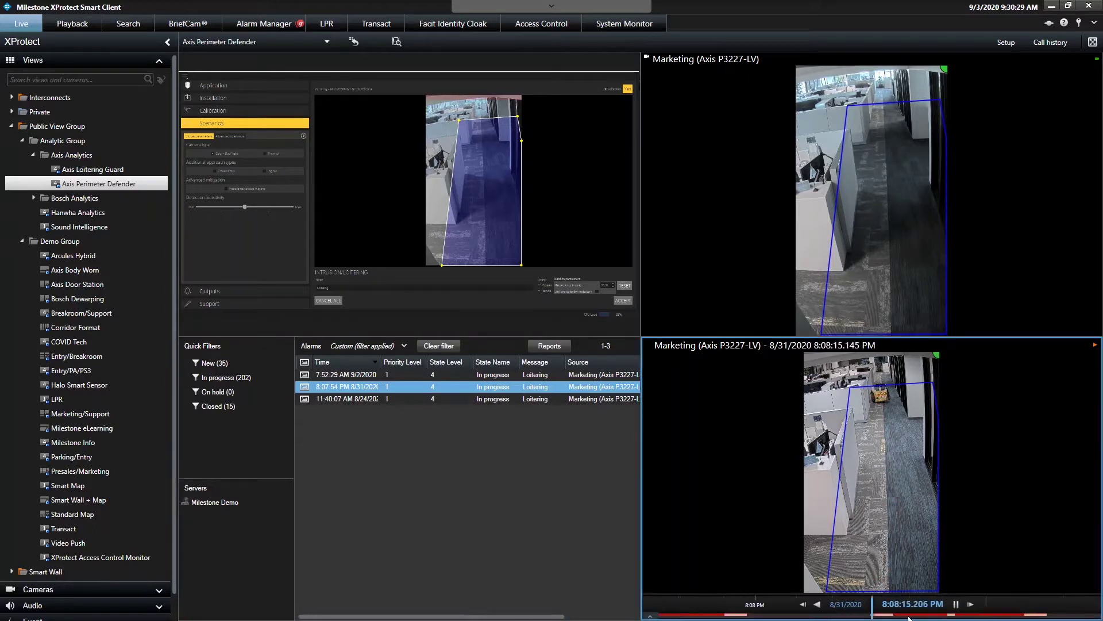
scroll(909, 618, down, 3)
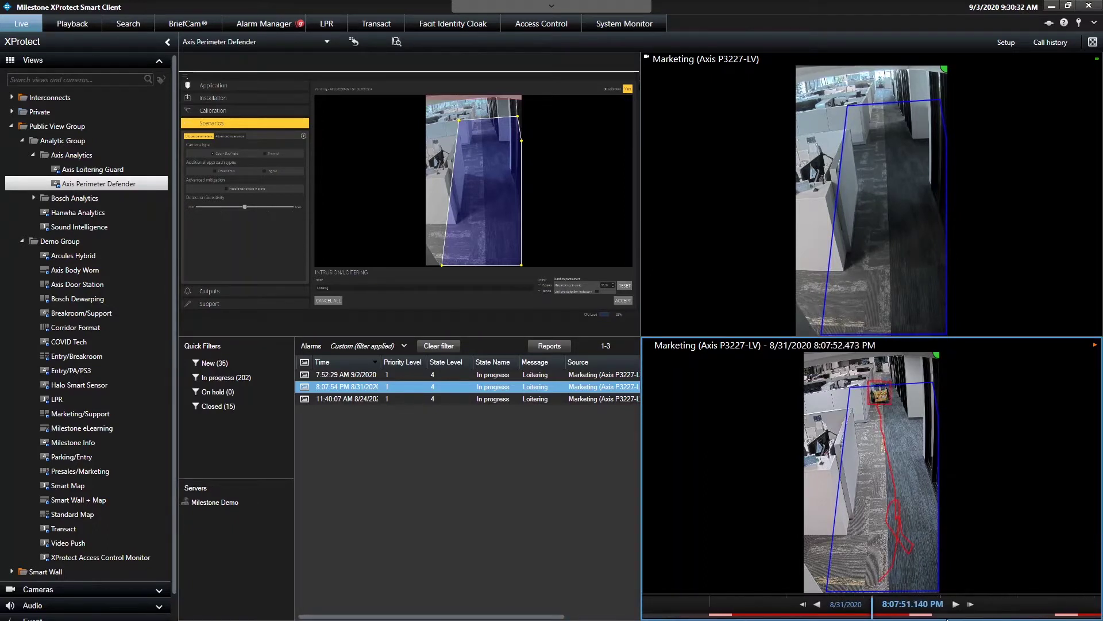
mouse_move(947, 619)
mouse_down()
mouse_move(1042, 618)
mouse_move(922, 619)
mouse_move(1049, 619)
mouse_move(957, 619)
mouse_up()
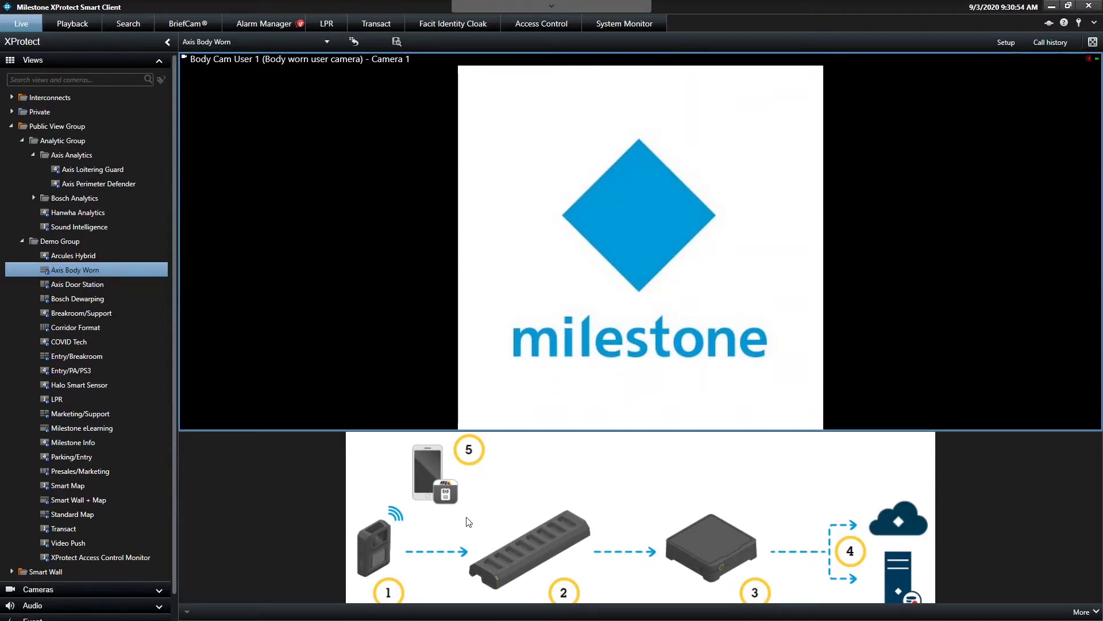
Jump to the latest Body Cam User 1 recording and rewind to about 8:24 AM on 8/26/2020
mouse_move(293, 247)
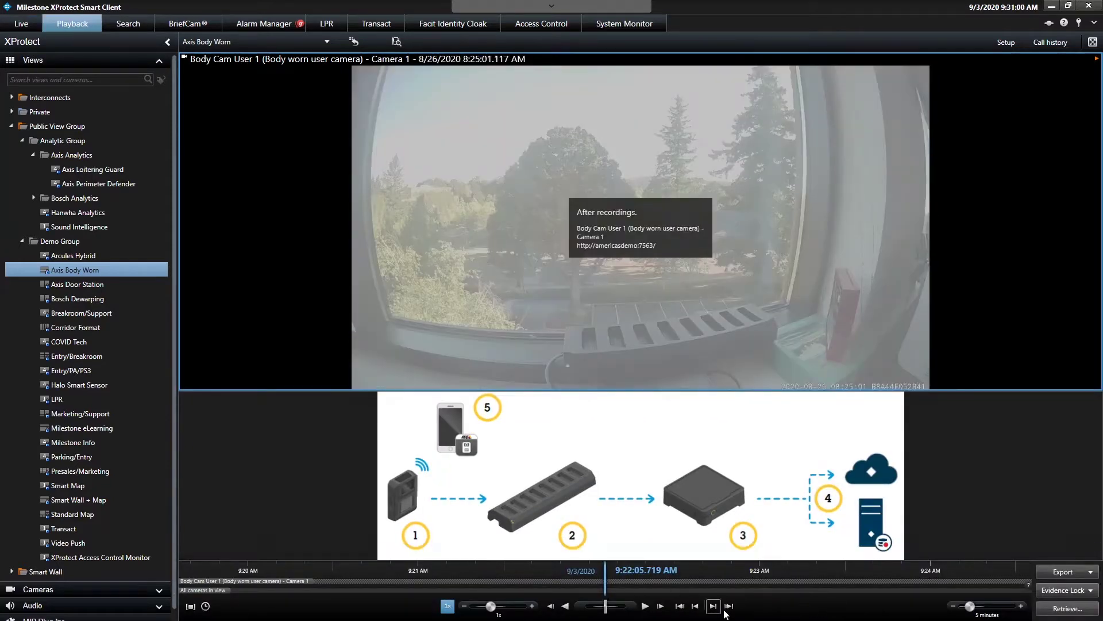
click(727, 607)
drag(585, 593, 819, 584)
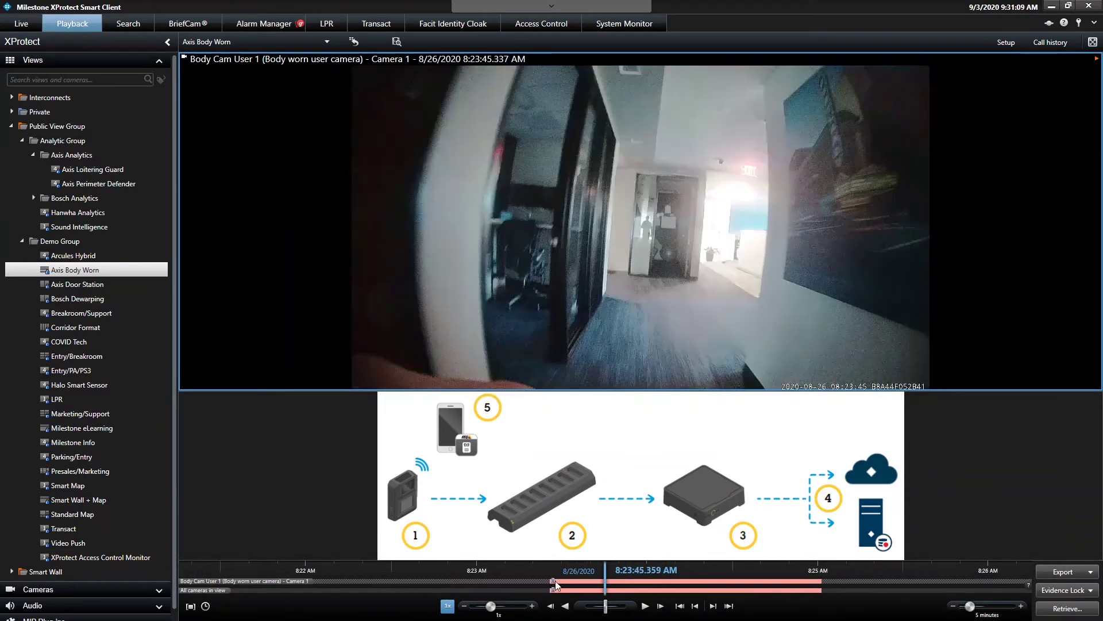
mouse_move(554, 585)
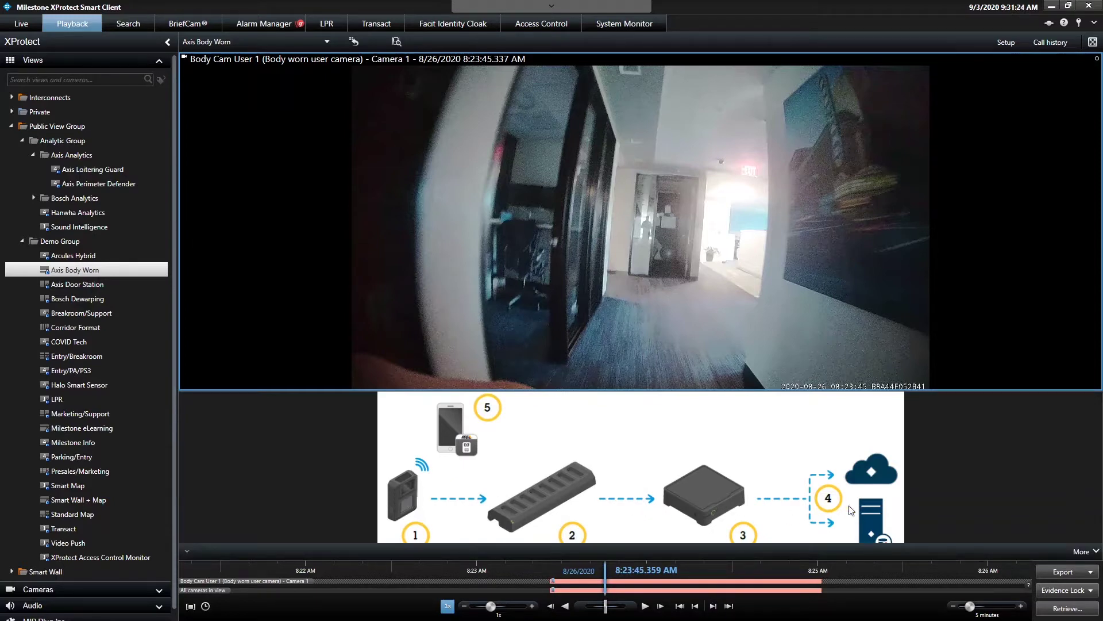
drag(696, 585, 607, 602)
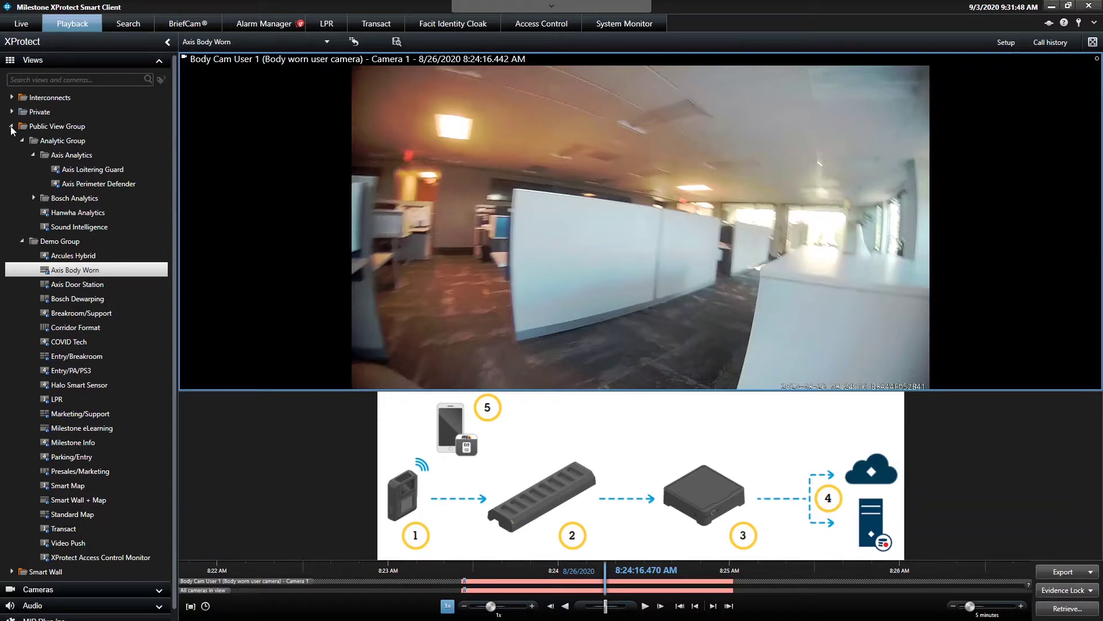
Start a search on the Northwest Corner - Front Parking Lot camera, found by typing 'hanwha'
click(123, 25)
click(79, 246)
text(hanwha)
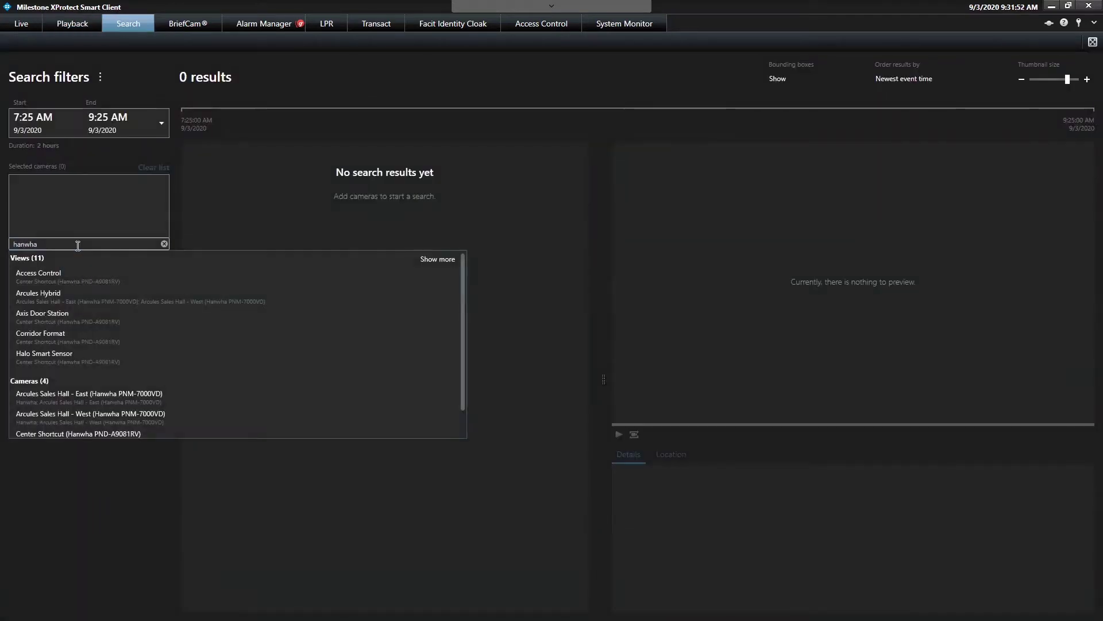
scroll(118, 384, down, 1)
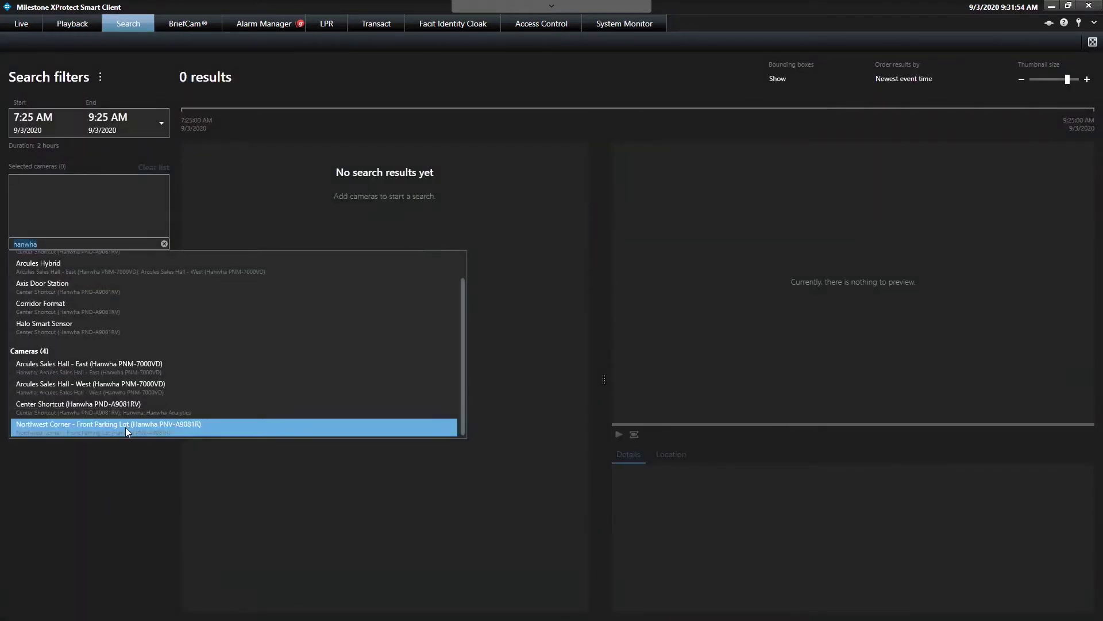
click(125, 426)
click(115, 516)
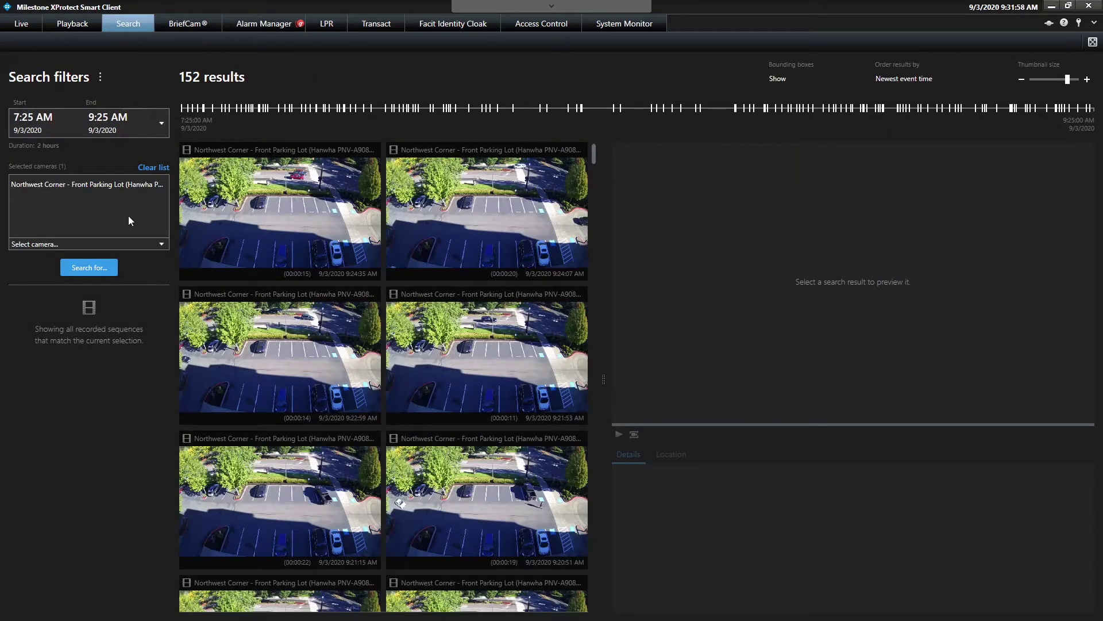
Keep the last two hours range, preview the newest result, and show the search categories
click(144, 128)
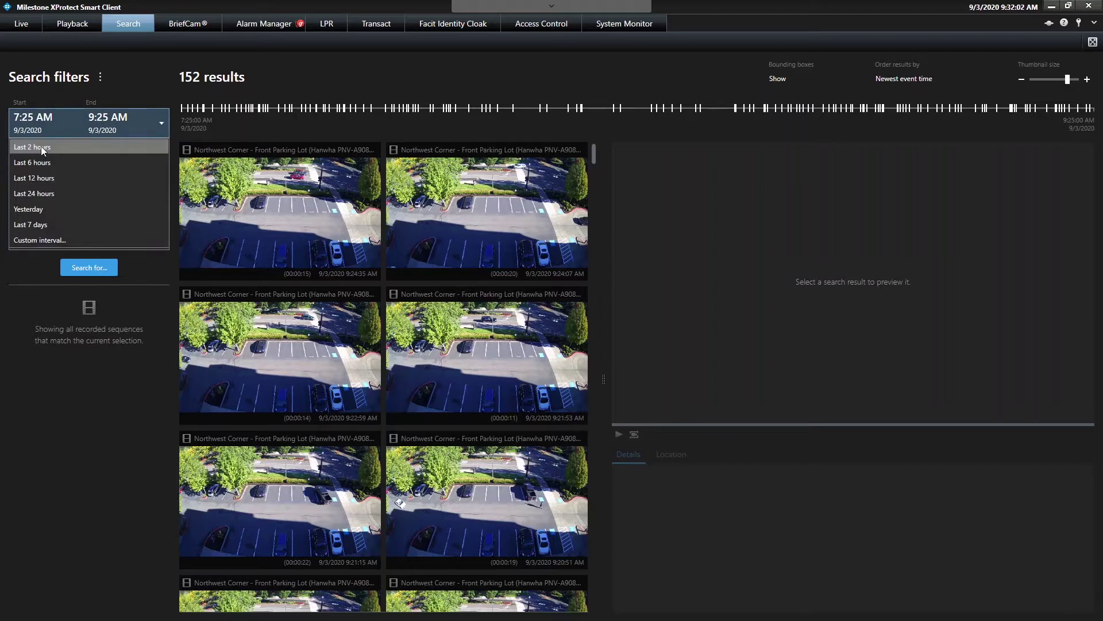
click(102, 377)
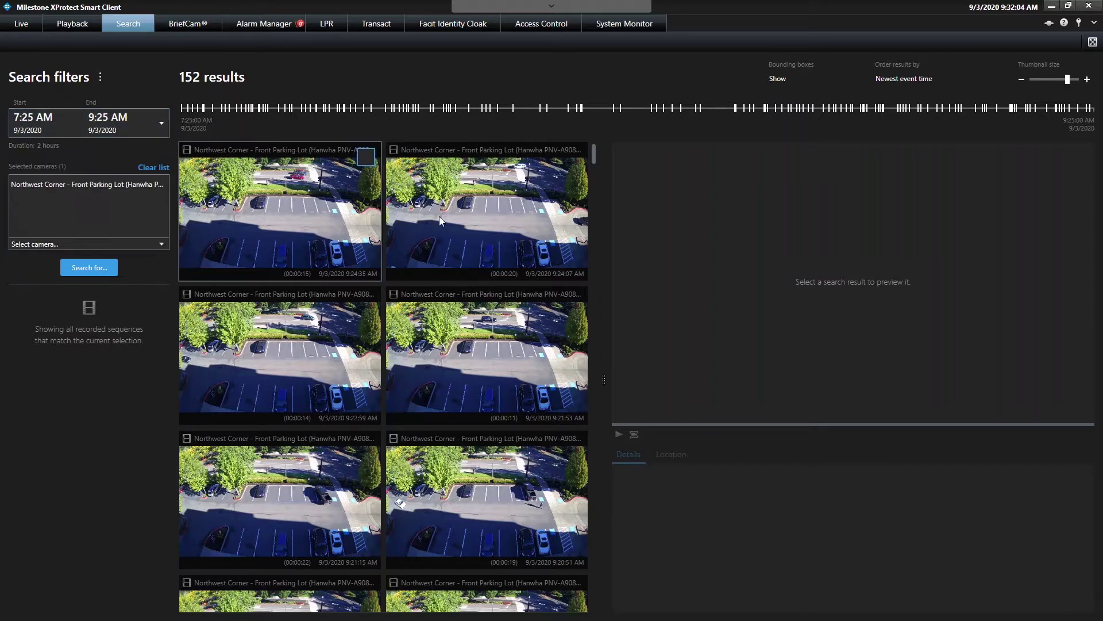
click(256, 206)
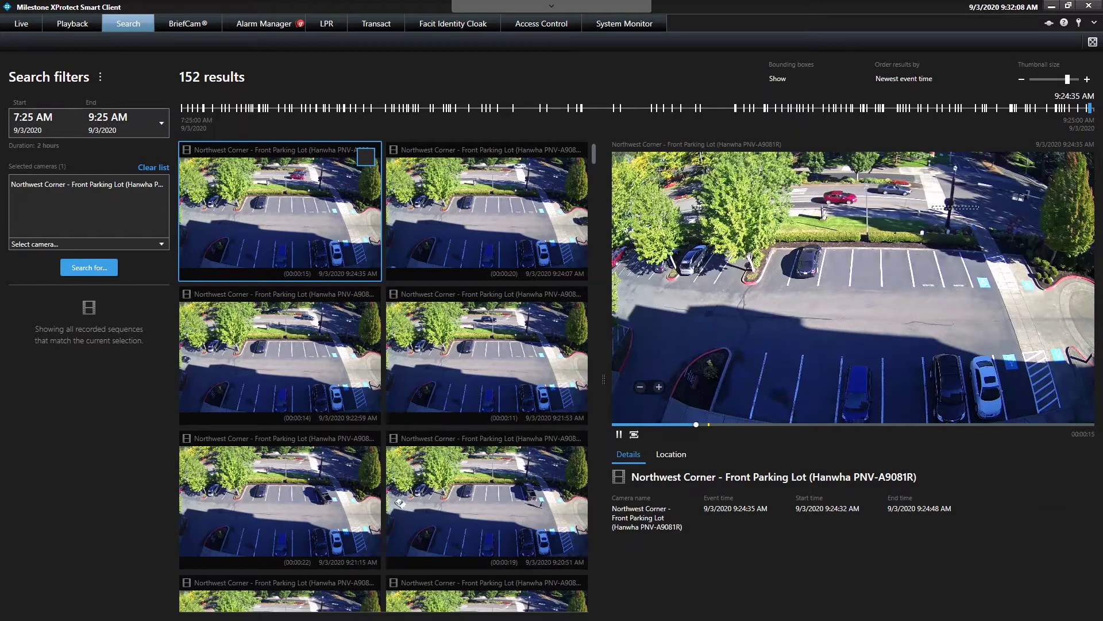
scroll(897, 340, up, 2)
scroll(898, 339, down, 2)
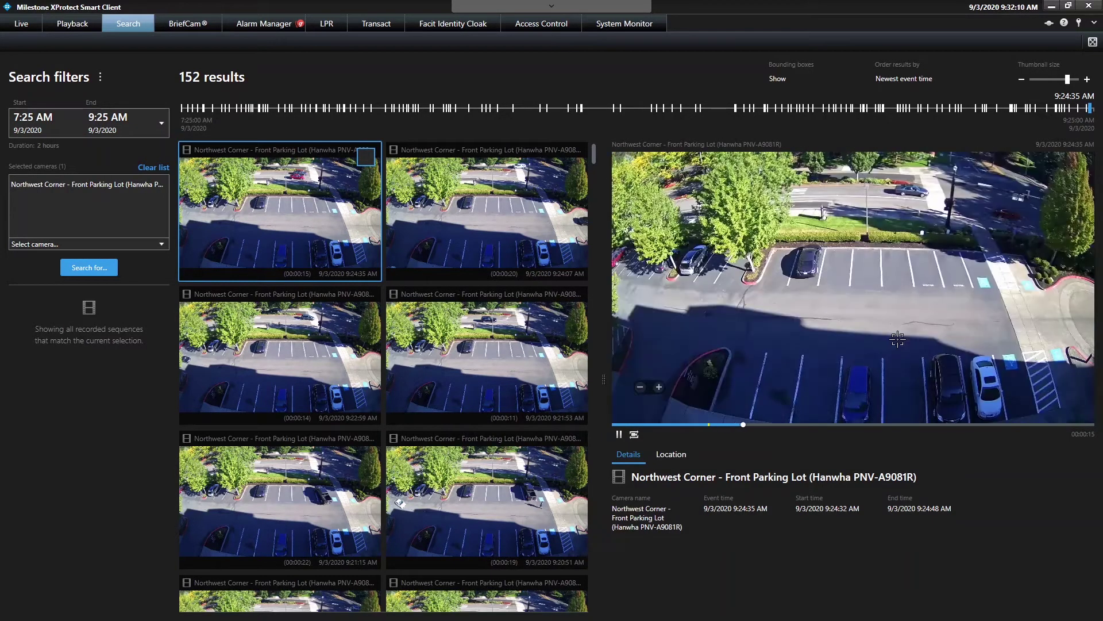
click(102, 270)
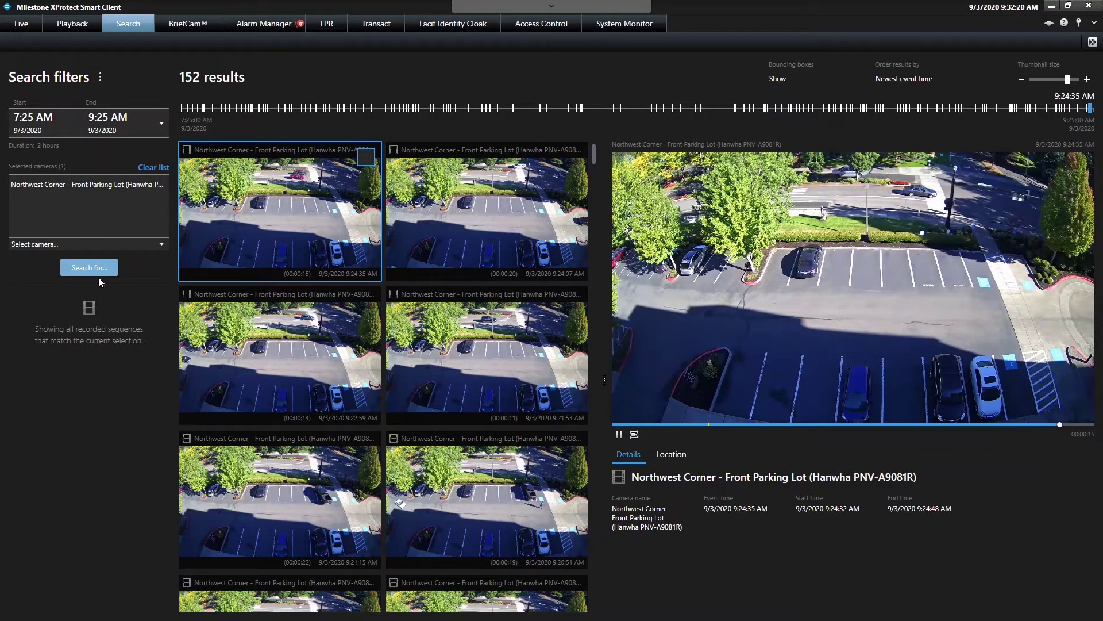
click(98, 273)
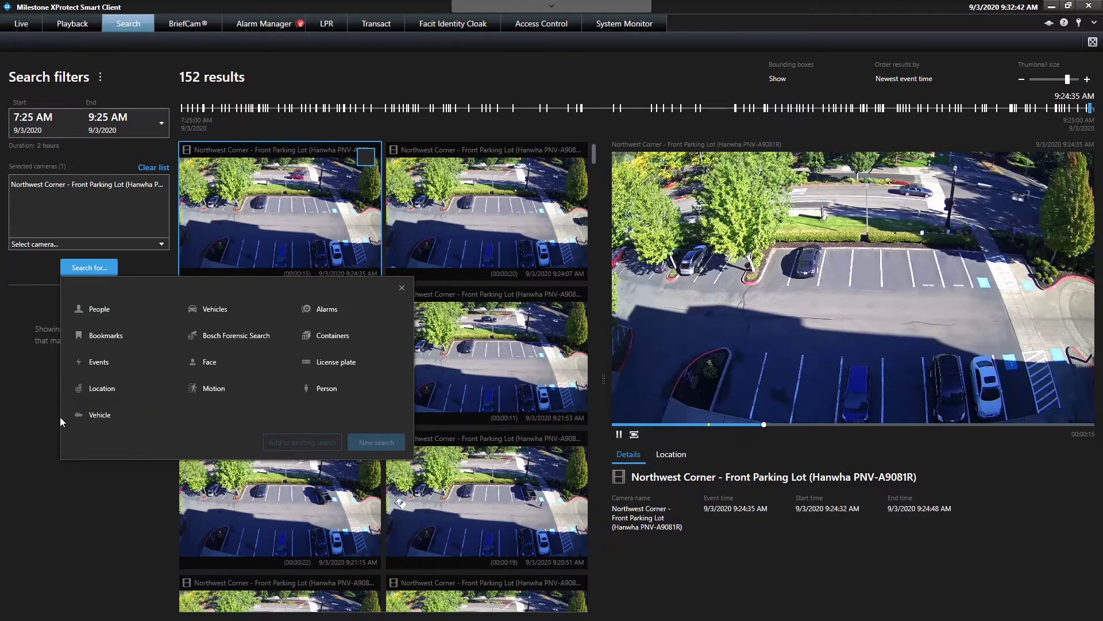
Run a Vehicle search limited to yellow vehicles and preview the first clip
click(106, 417)
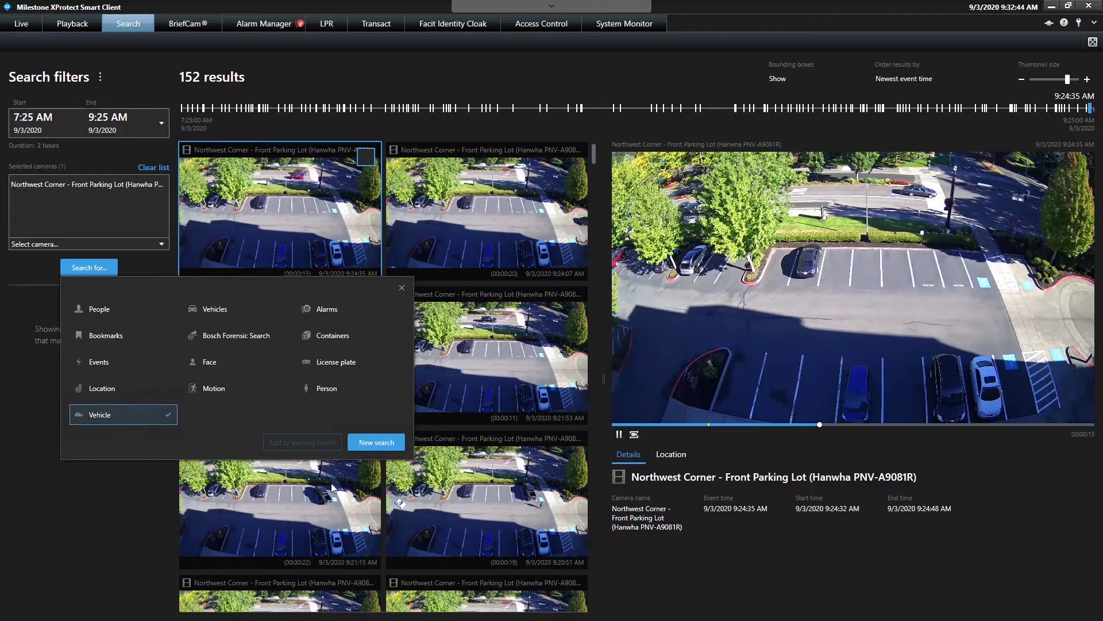
click(377, 443)
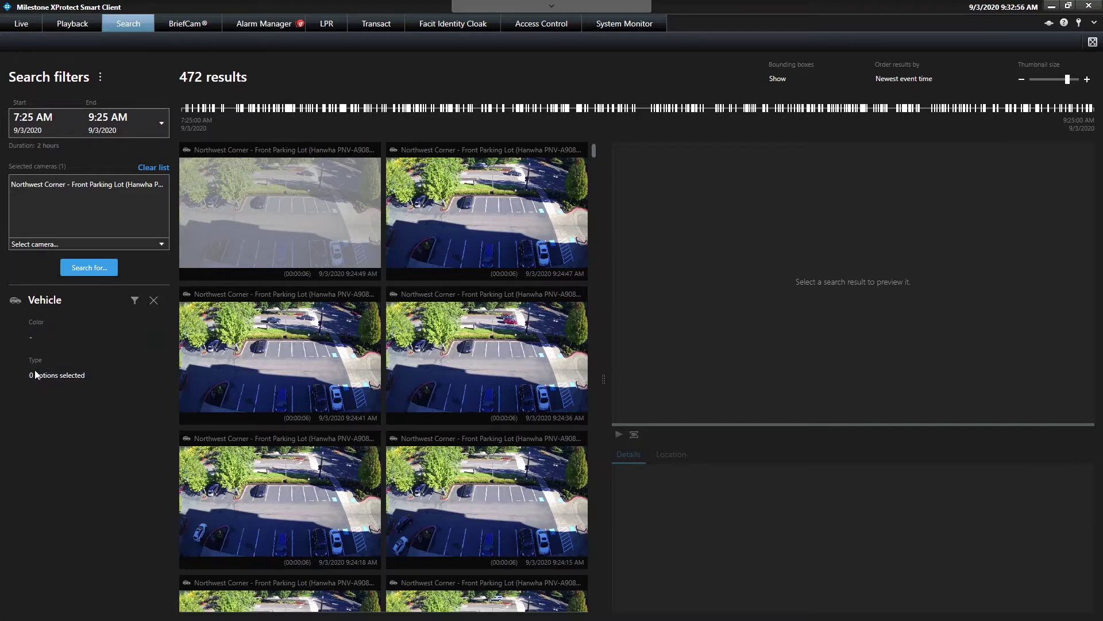
click(53, 339)
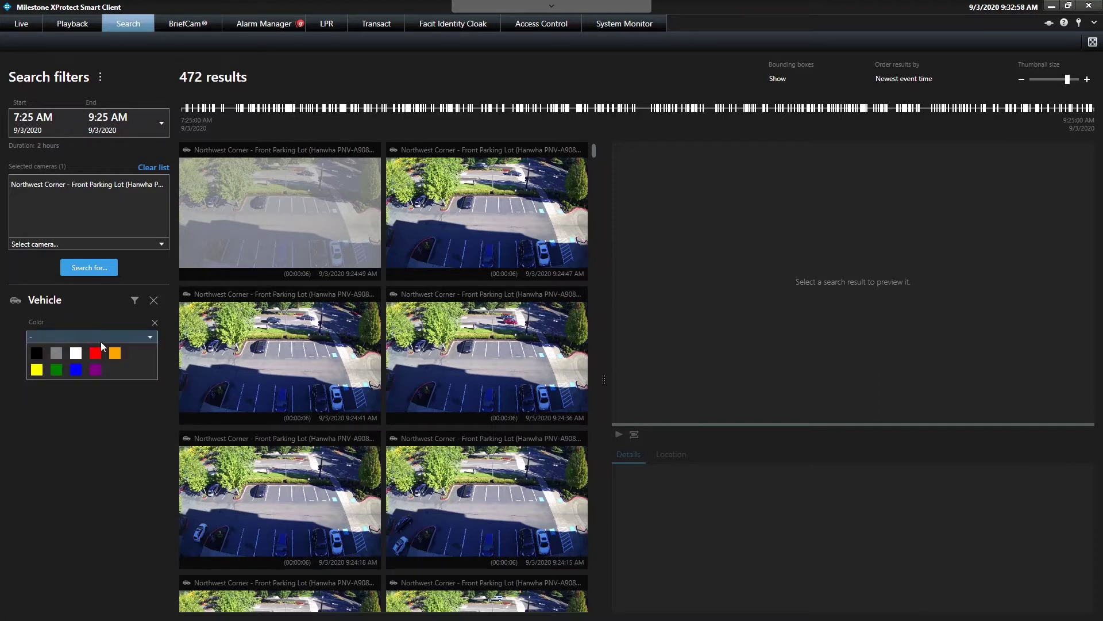
click(38, 371)
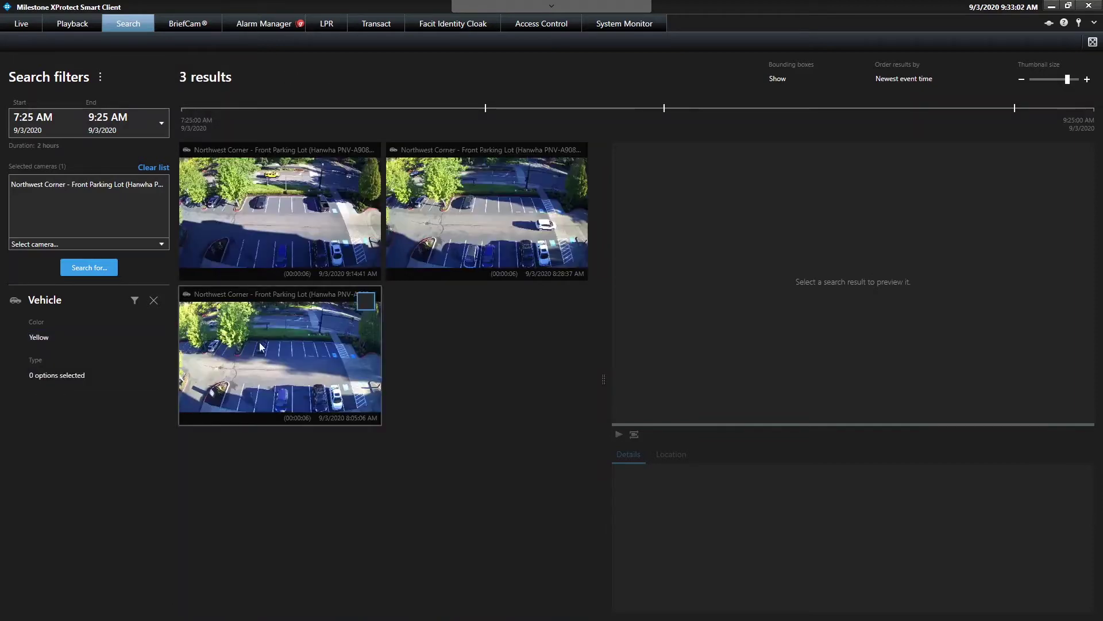
click(282, 202)
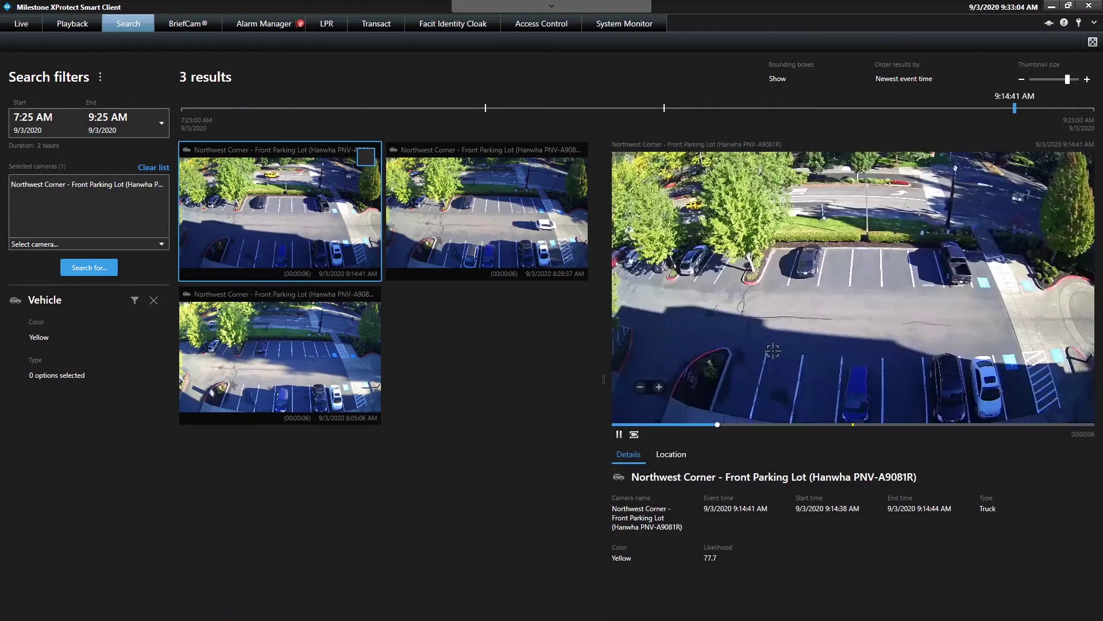
click(621, 435)
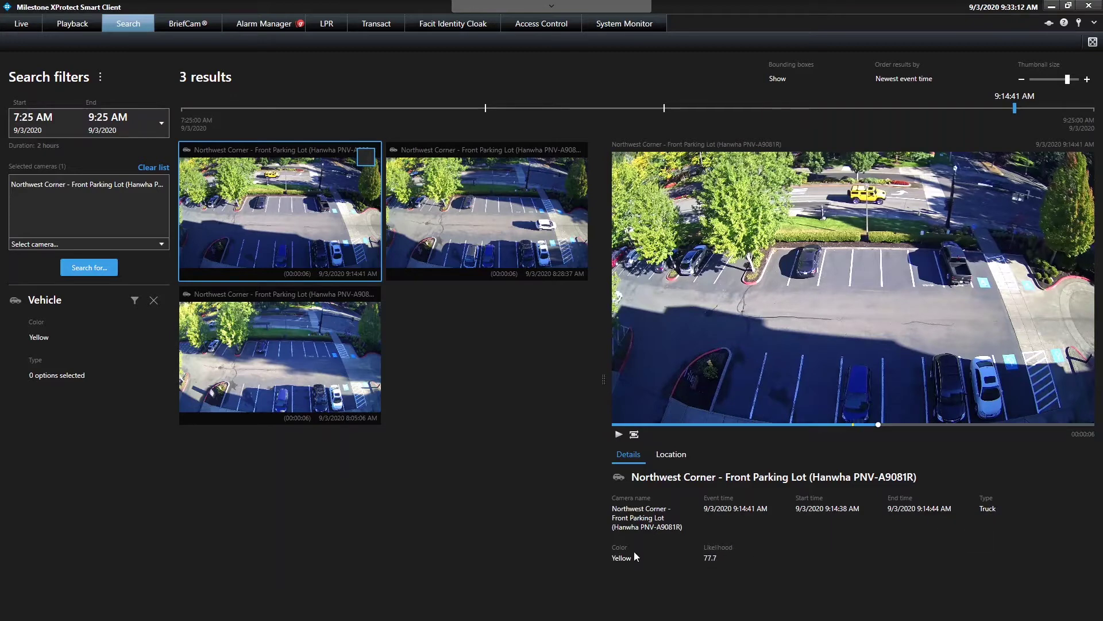
Replace yellow with a Car (Sedan/SUV/Van) type and Red colour vehicle filter
click(154, 323)
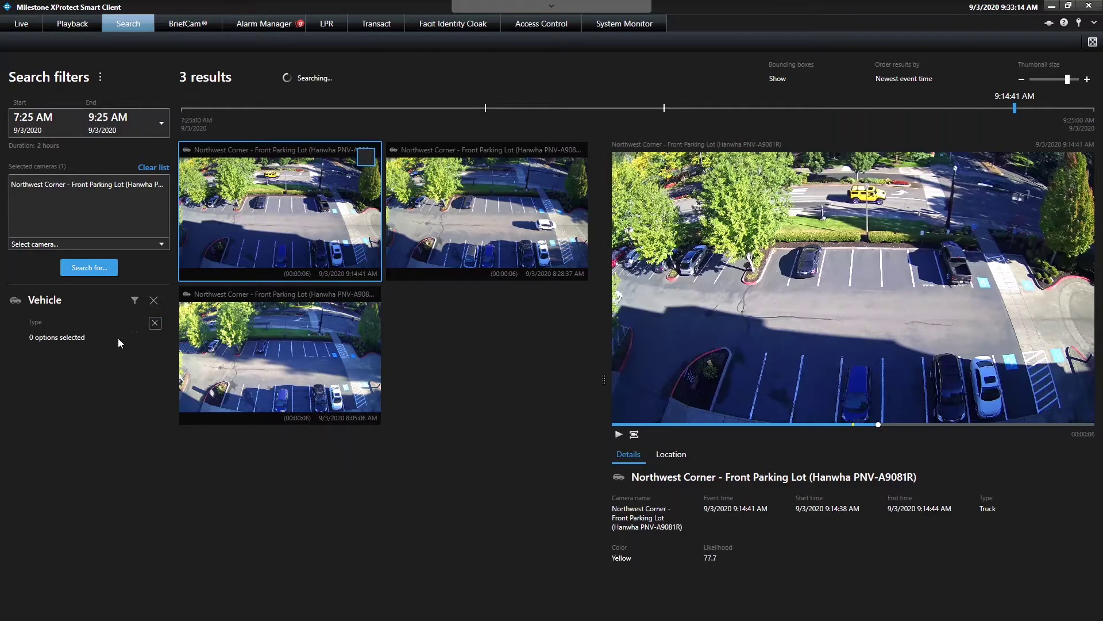
click(69, 338)
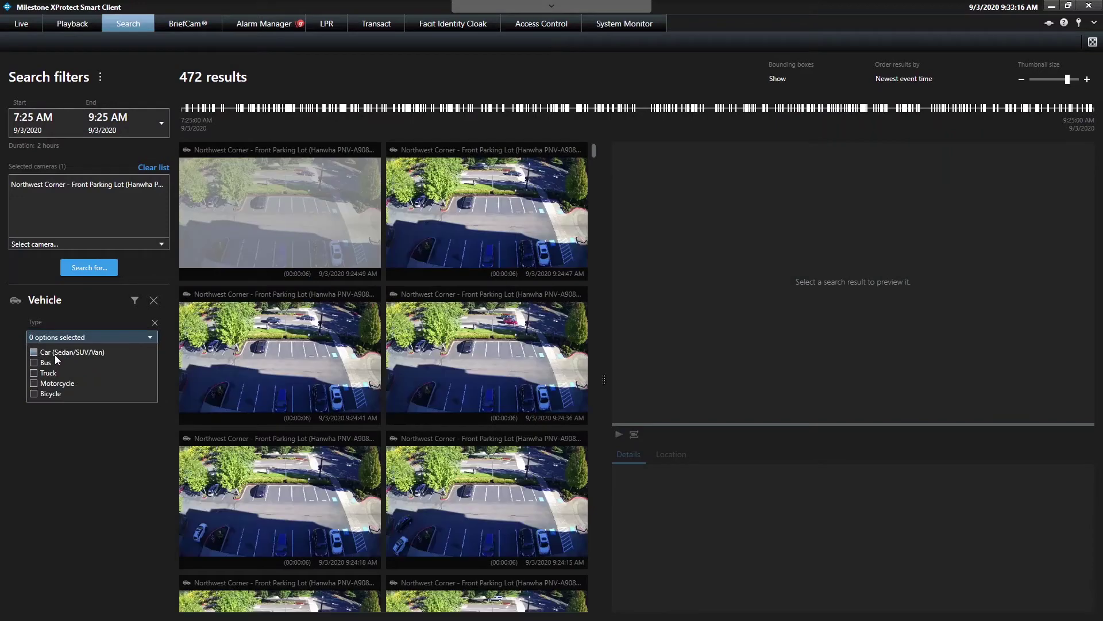
click(54, 353)
click(136, 310)
click(135, 302)
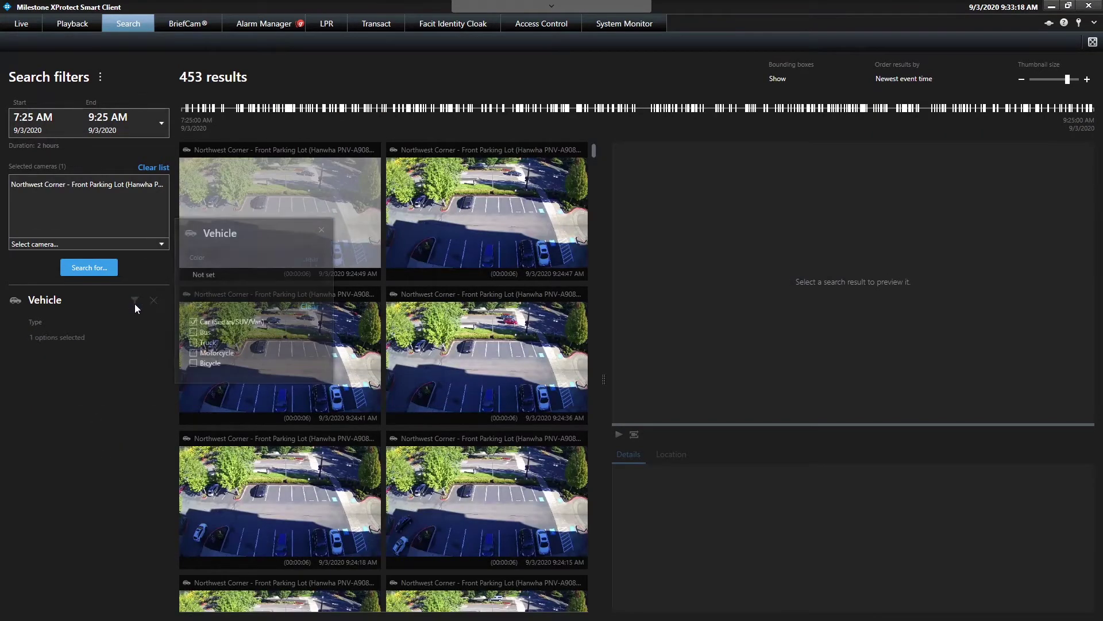
click(215, 275)
click(259, 290)
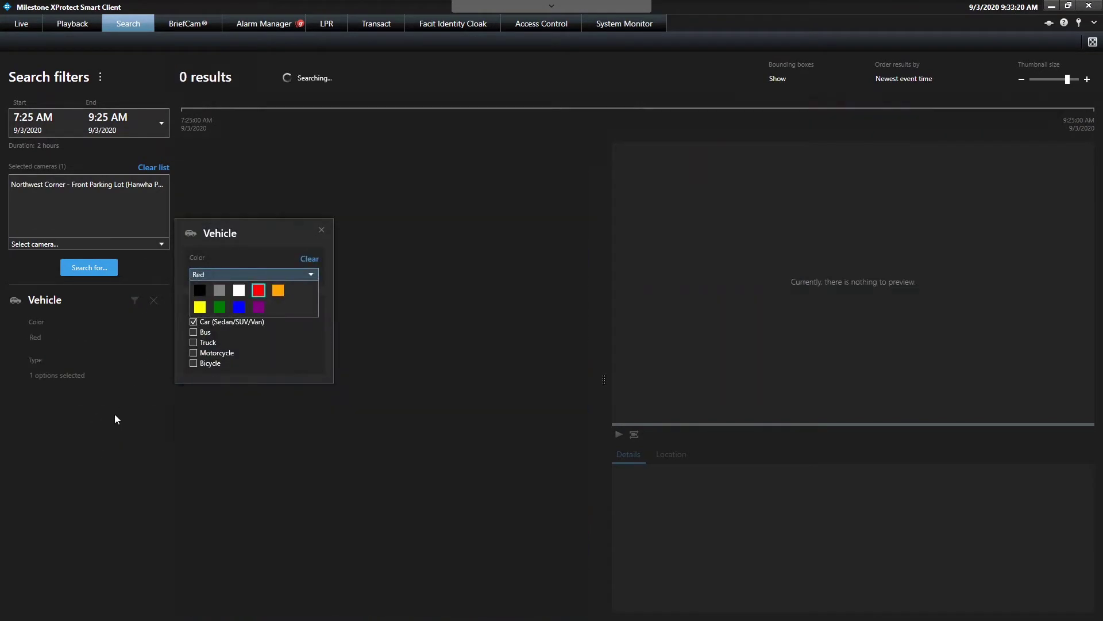
Preview the red car results, including the 8:16:02 AM and 7:46:07 AM clips
click(322, 206)
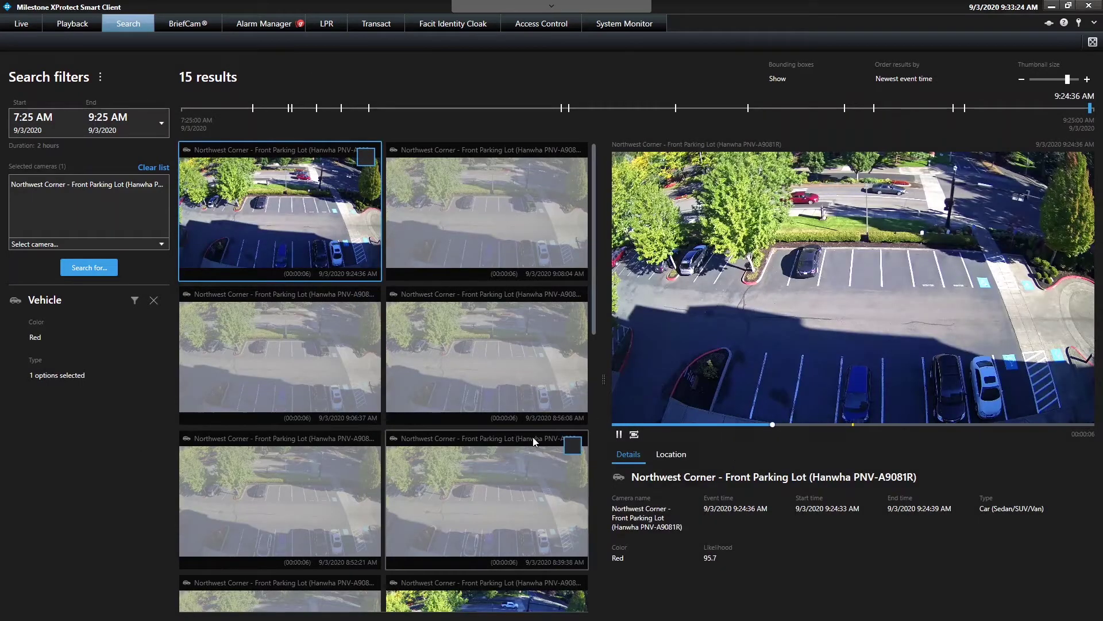
scroll(397, 454, down, 2)
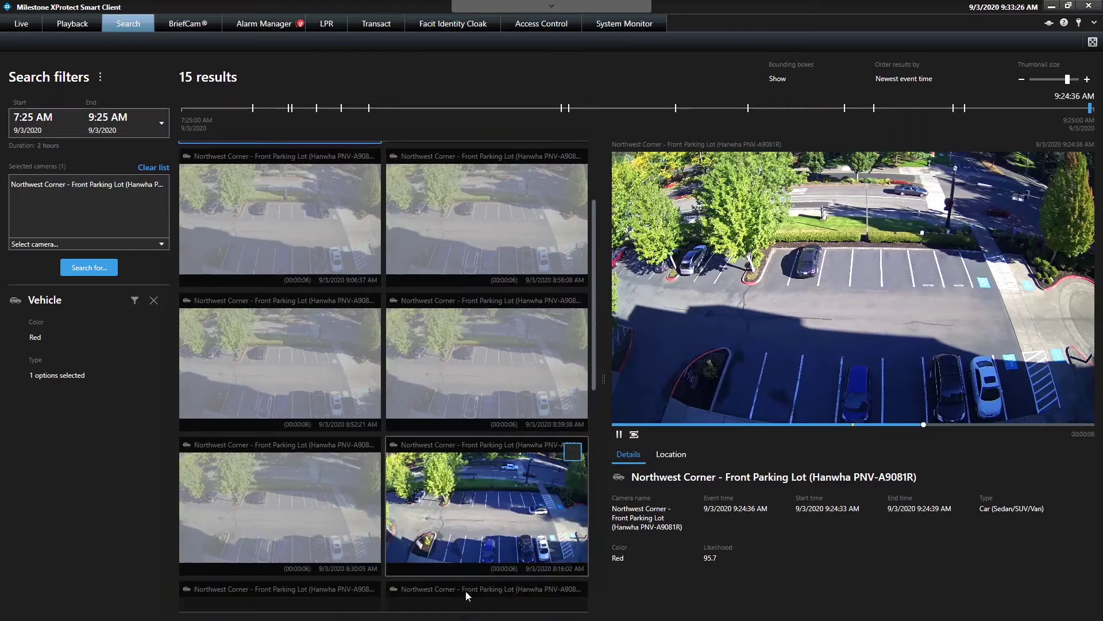
click(488, 522)
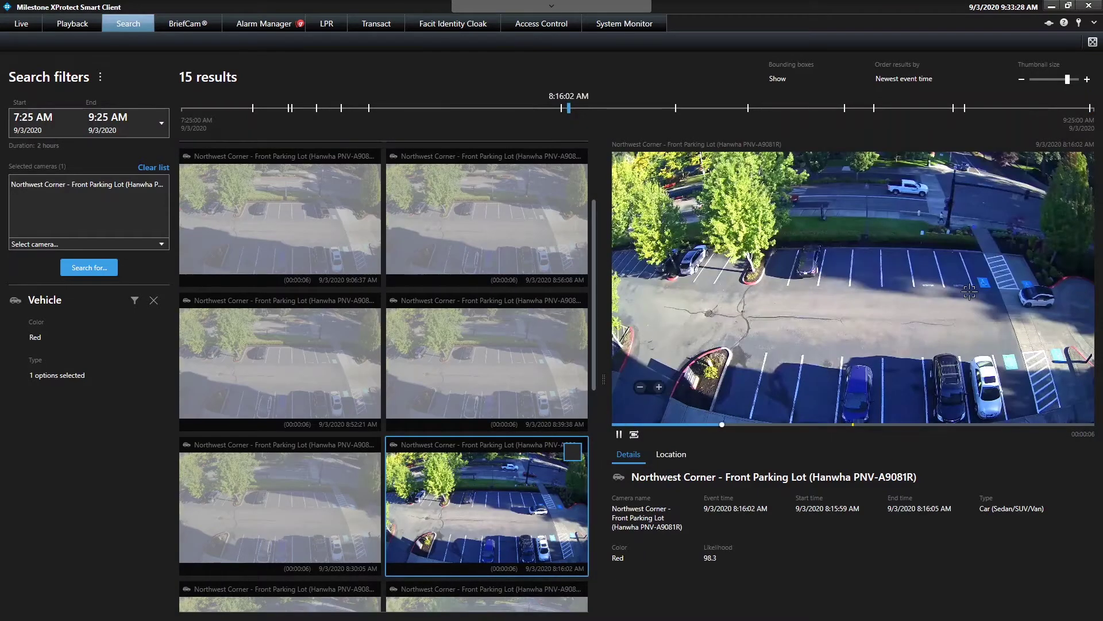
scroll(795, 207, up, 5)
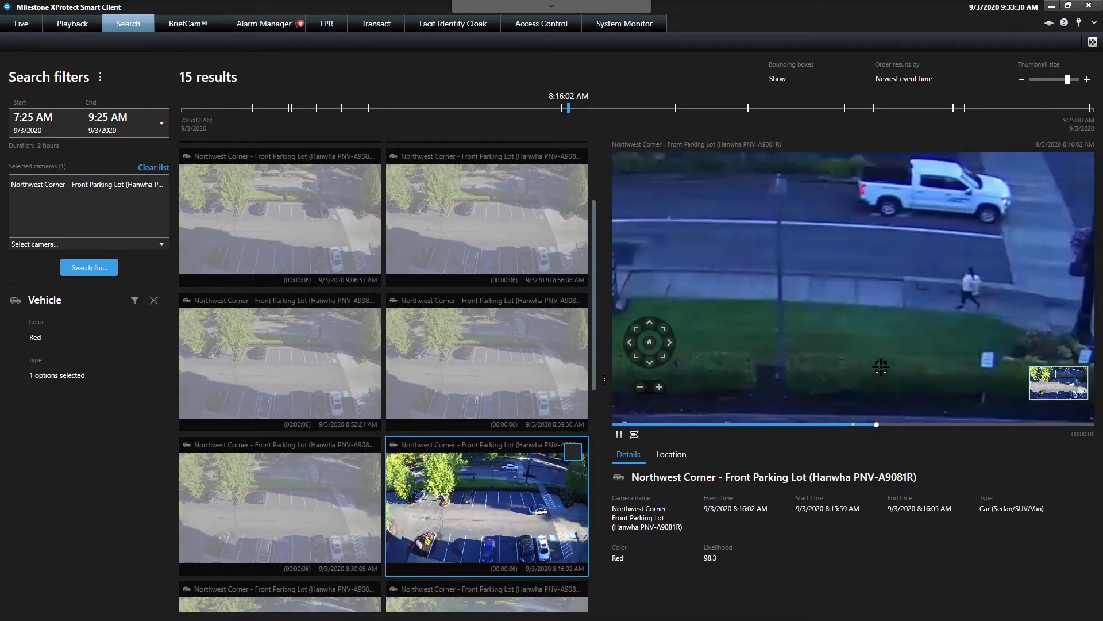
scroll(887, 369, down, 5)
scroll(421, 482, down, 3)
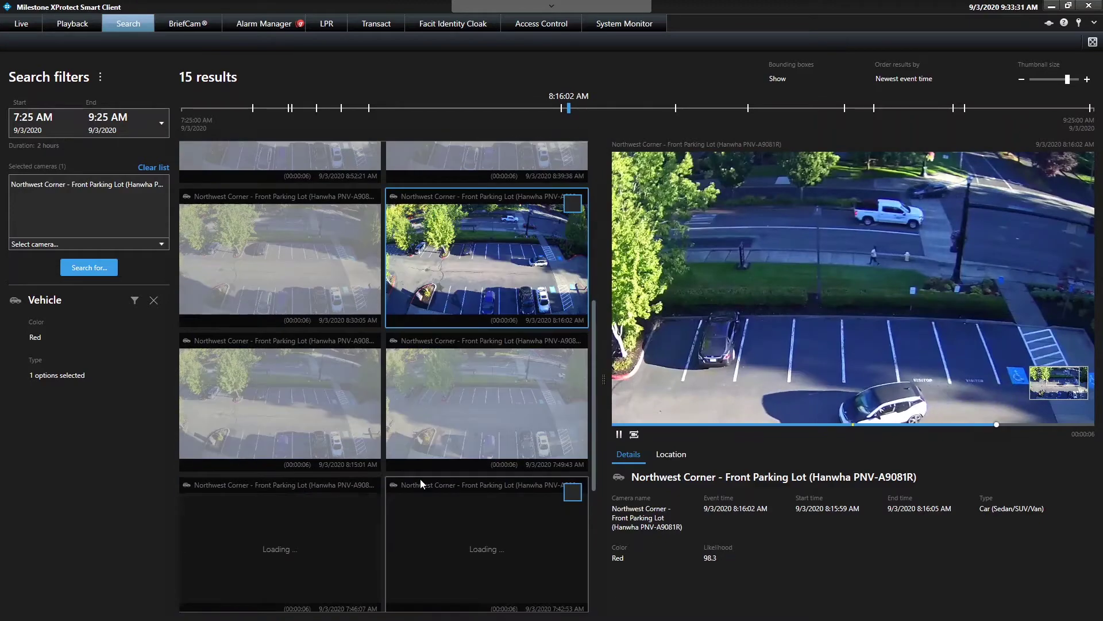
scroll(420, 483, down, 3)
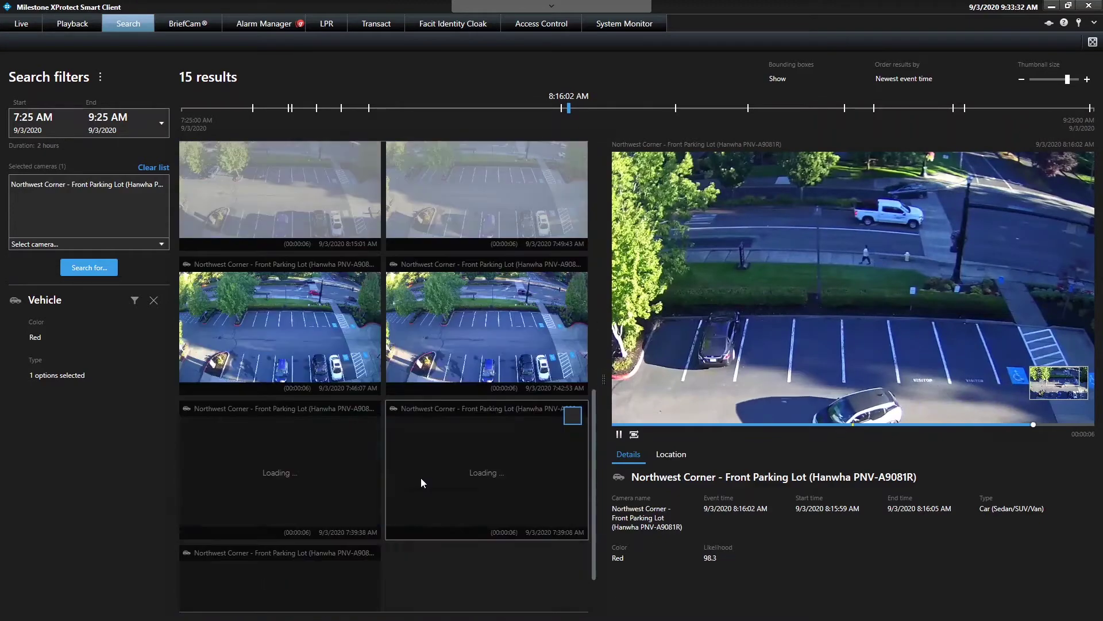
click(281, 256)
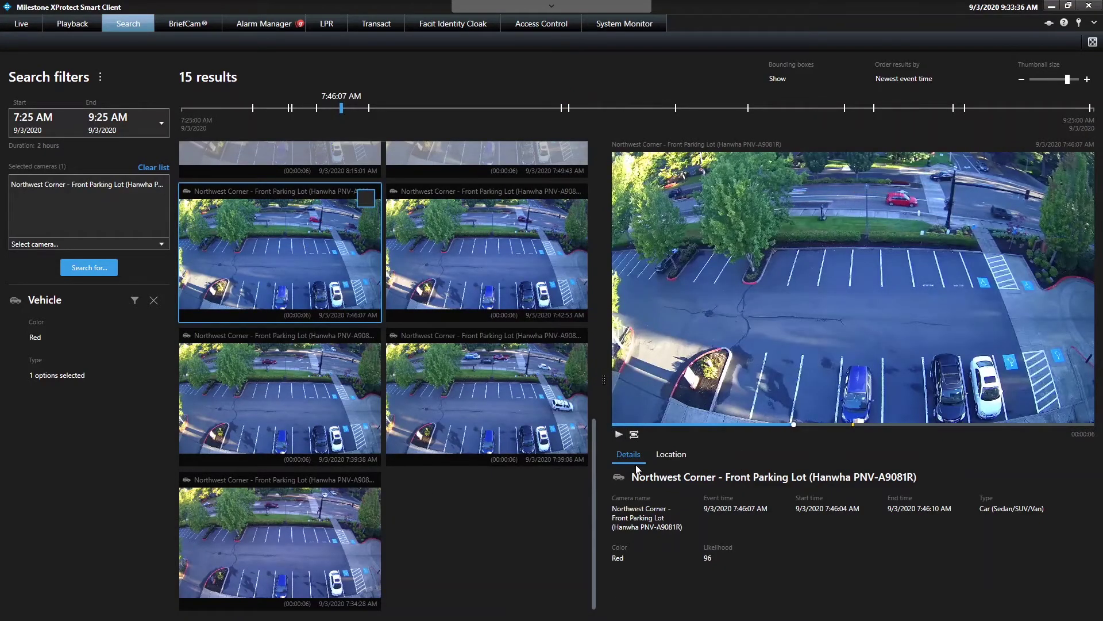
scroll(918, 250, up, 5)
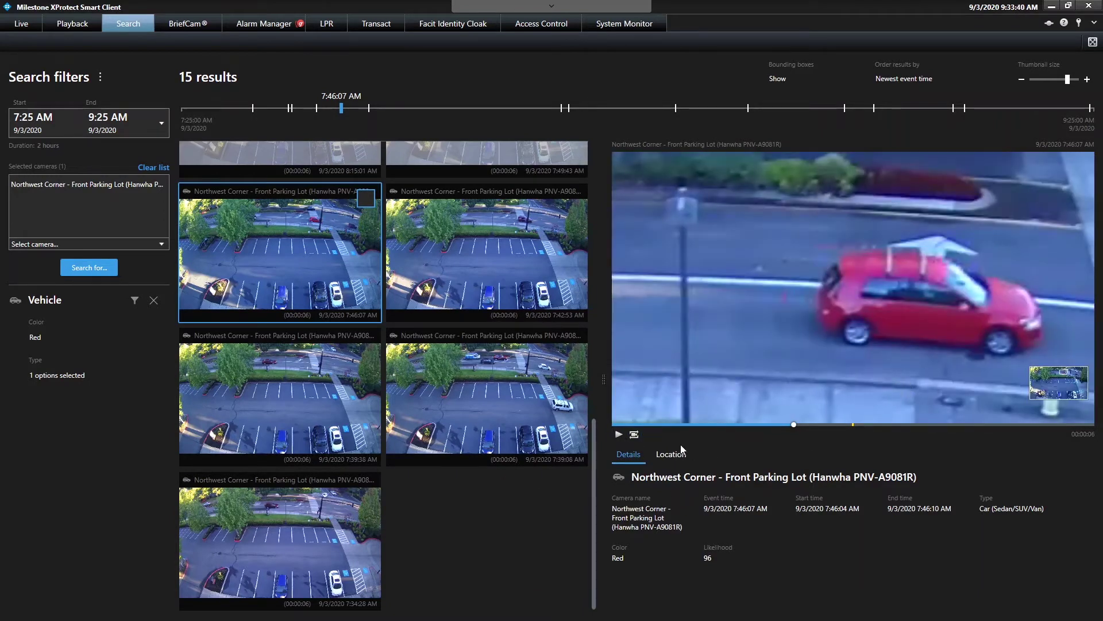
click(64, 25)
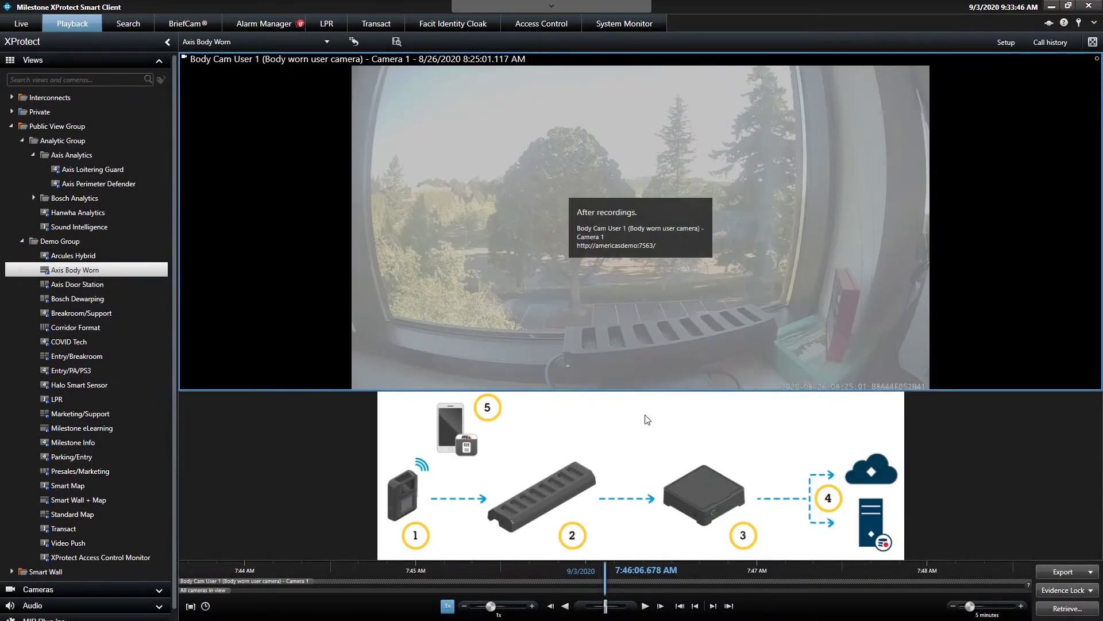
click(71, 370)
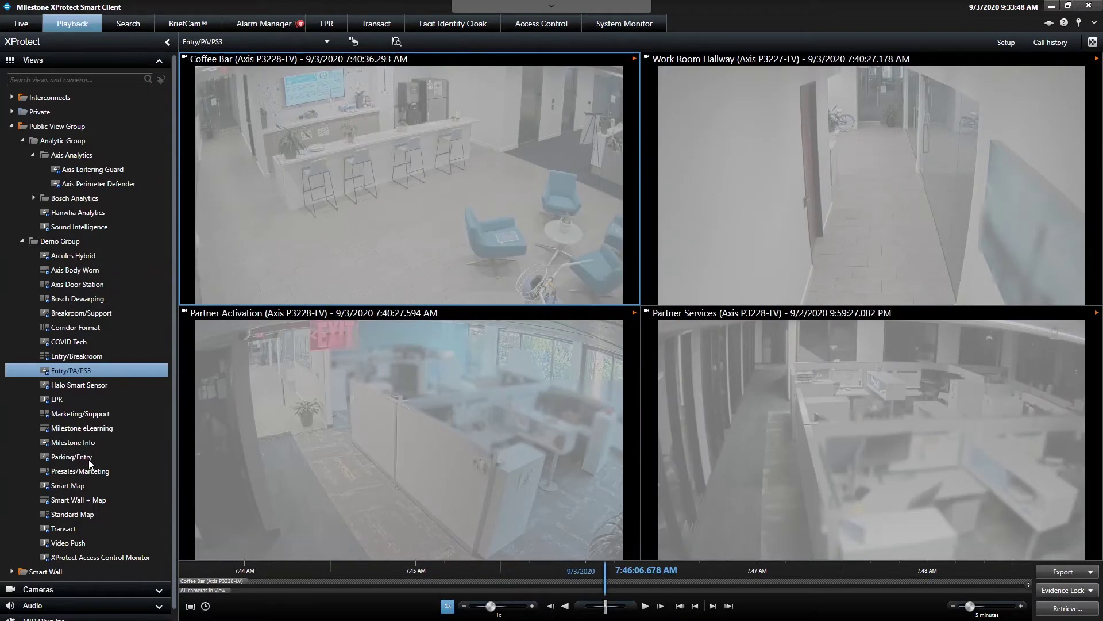
key(p)
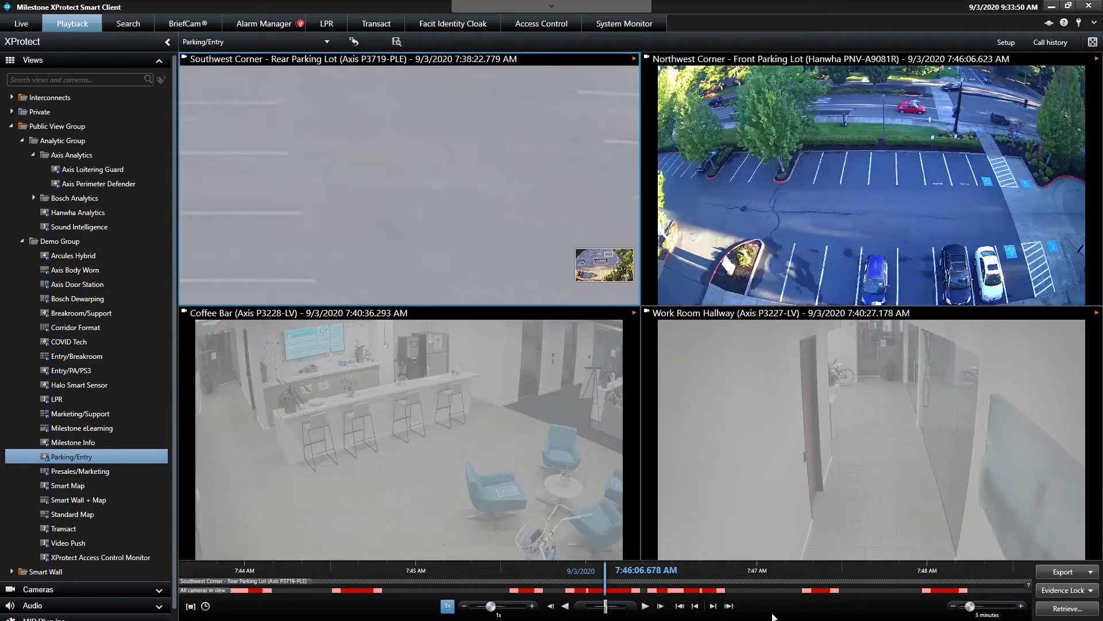
drag(697, 594, 700, 595)
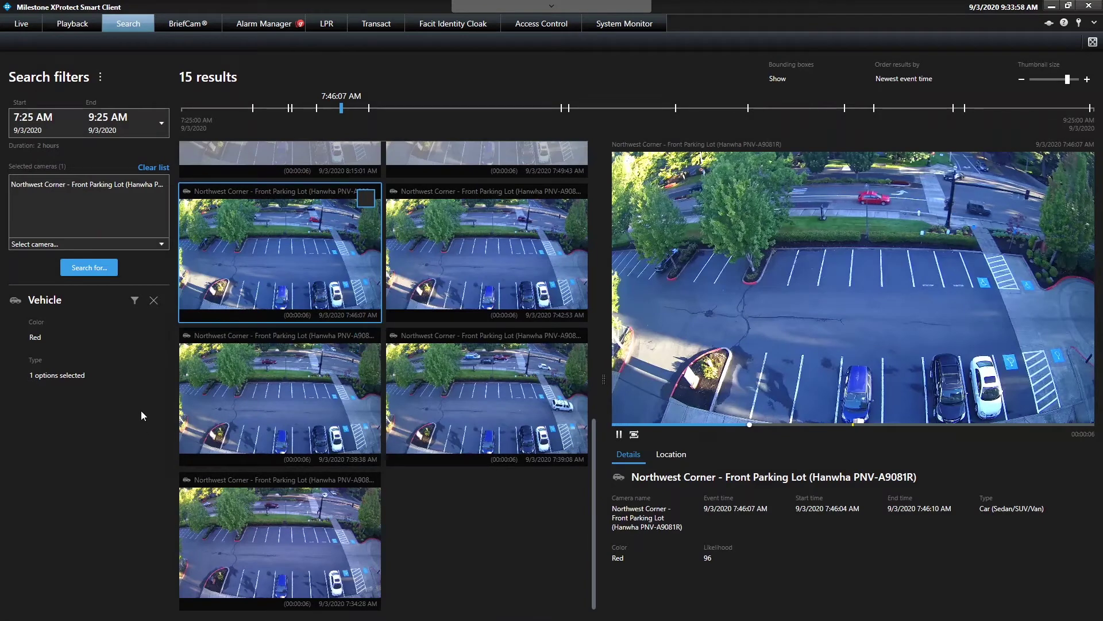
Drop the vehicle filter, search Presales Open Area (Bosch 7000VR) recordings, and play the 9:03:35 AM clip
click(154, 300)
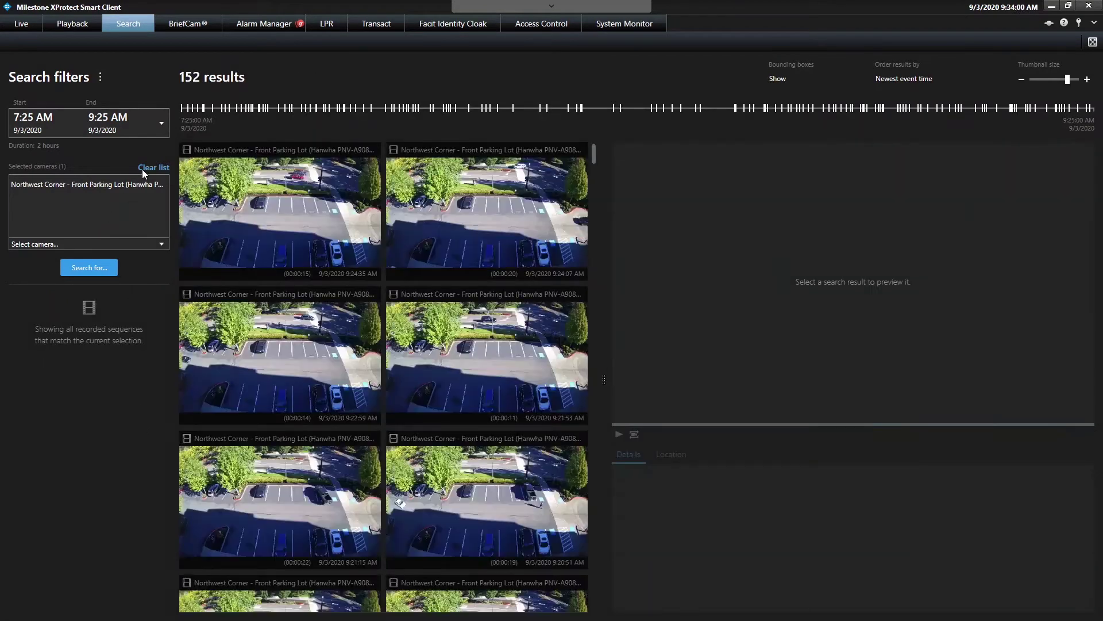
click(143, 169)
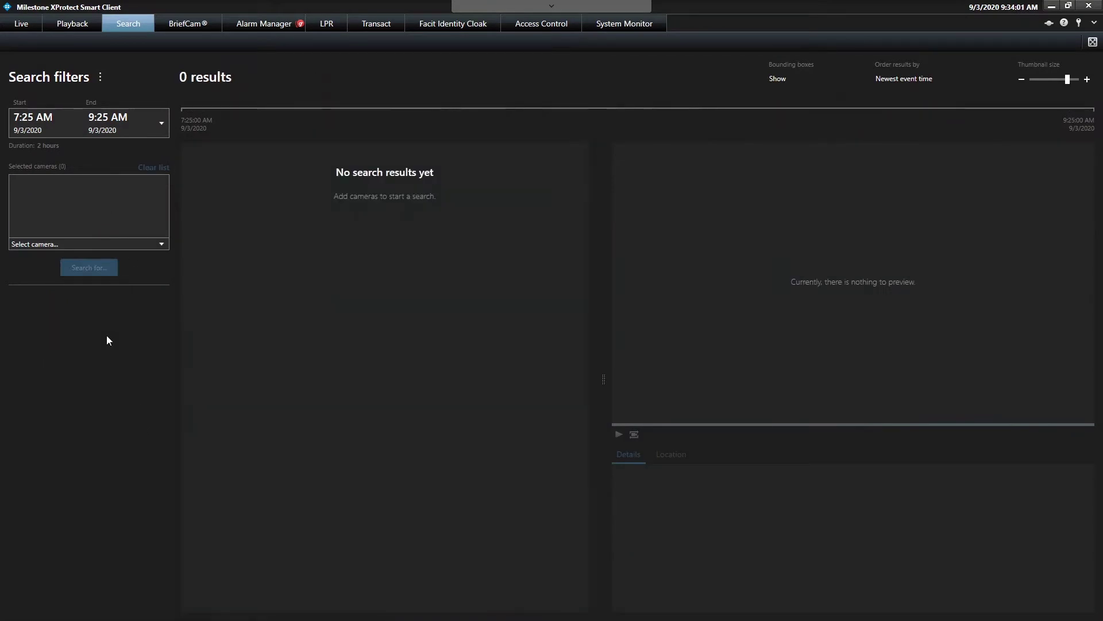
click(102, 243)
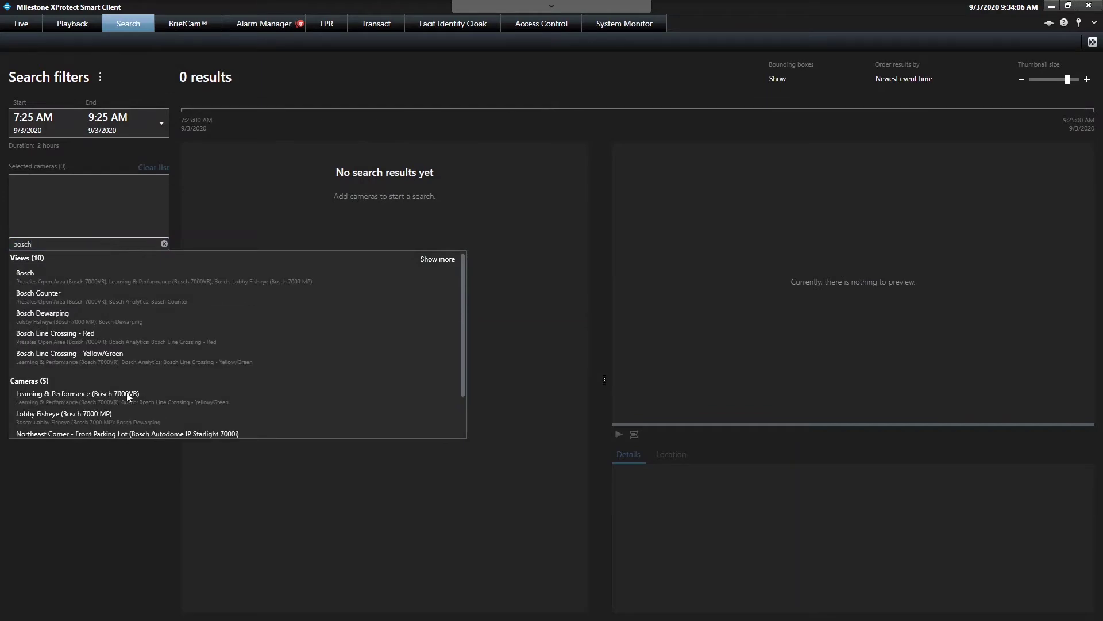
scroll(133, 391, down, 2)
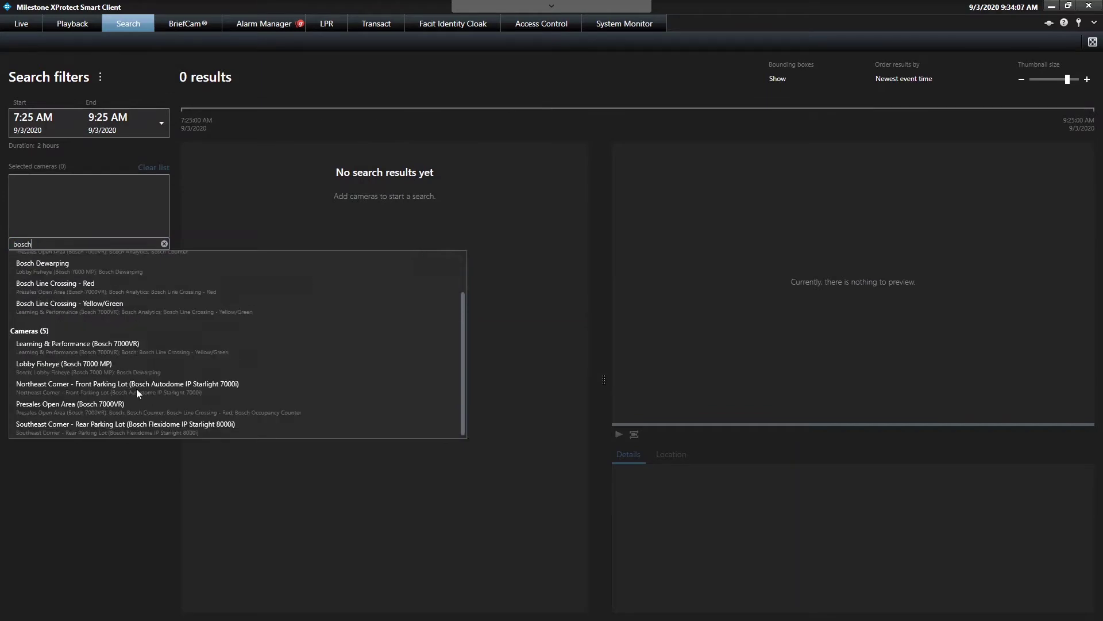
click(77, 411)
click(93, 477)
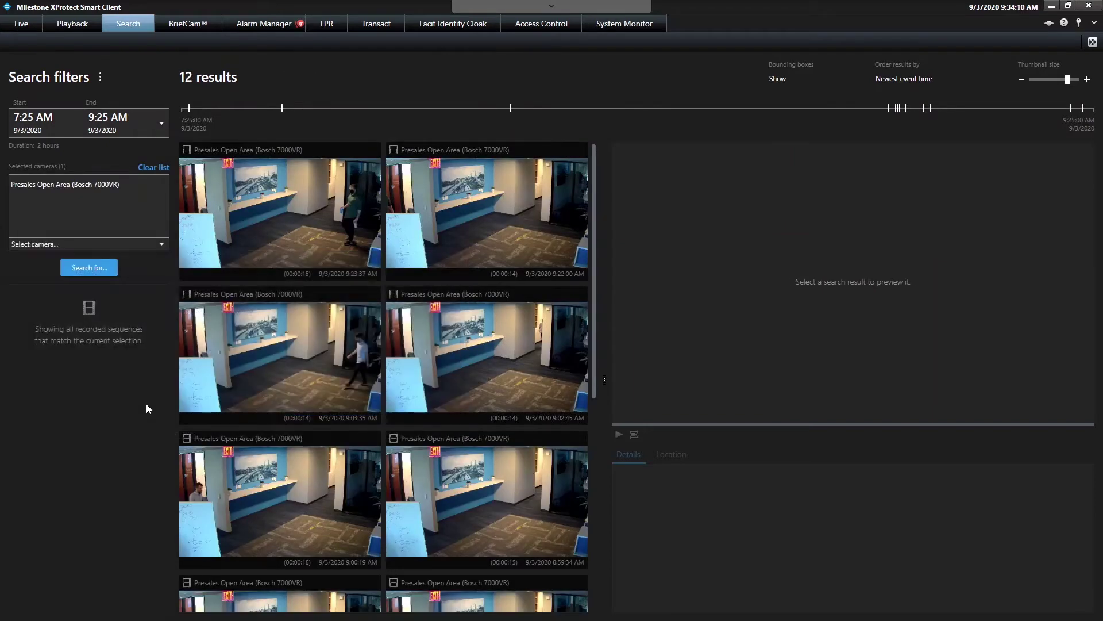
scroll(339, 514, down, 3)
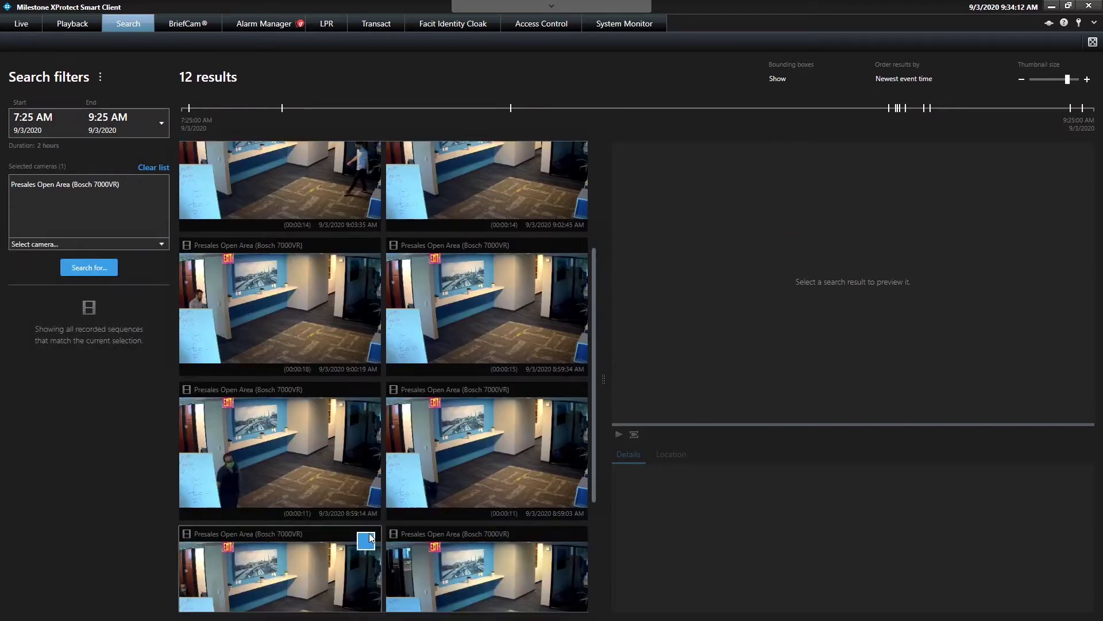
scroll(369, 537, down, 2)
scroll(369, 537, up, 4)
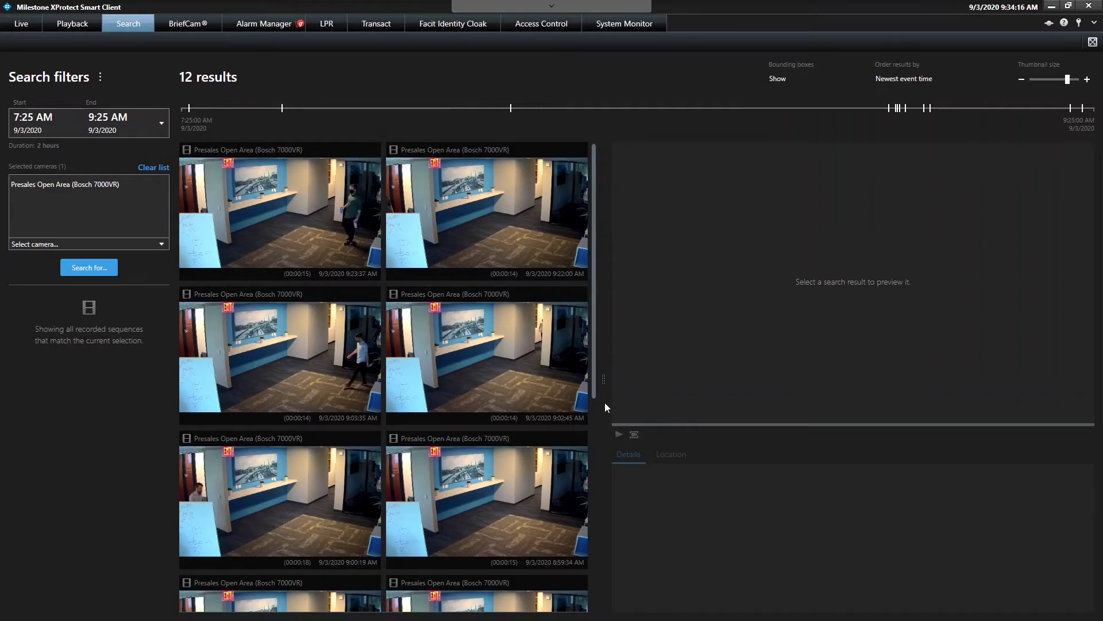
key(Down)
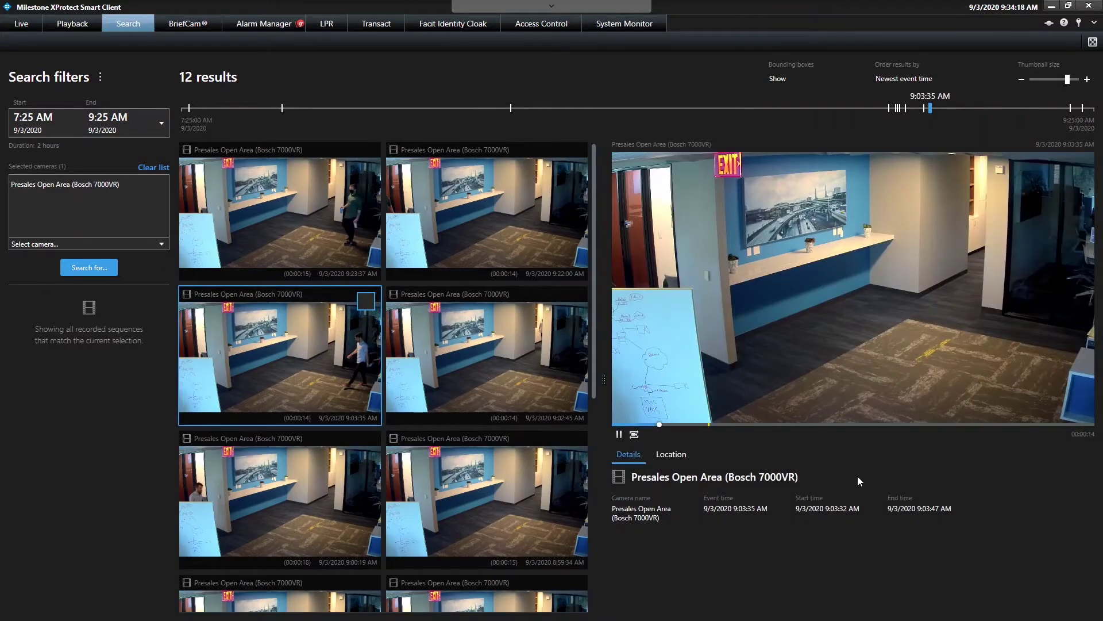
Set the time range to Last 7 days, enlarge the thumbnails, and preview the 9:03:35 AM result
click(87, 126)
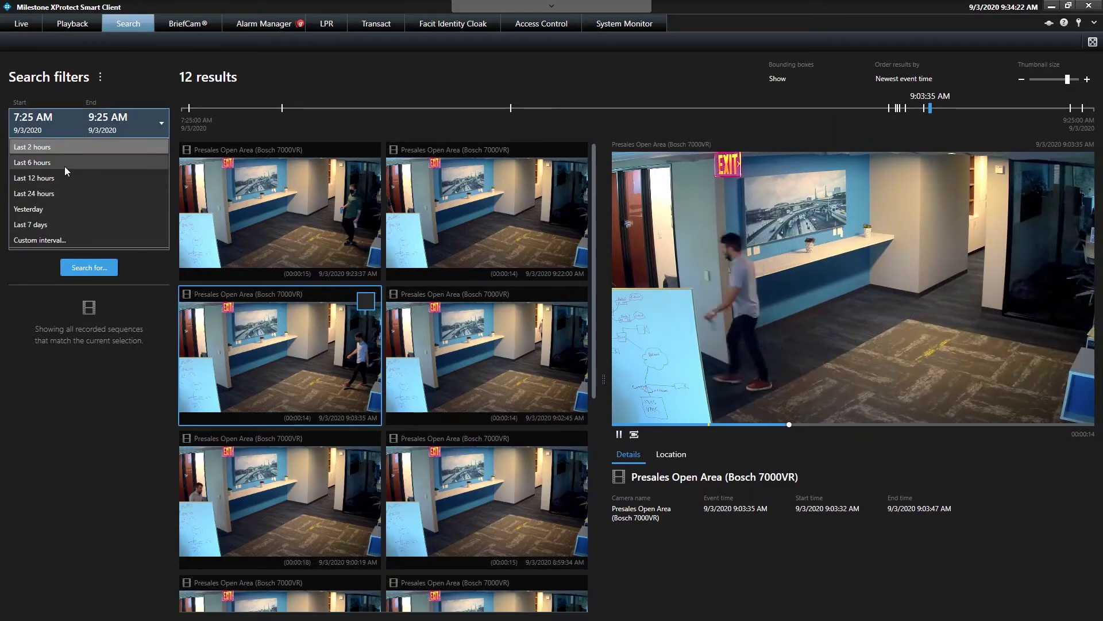
click(42, 224)
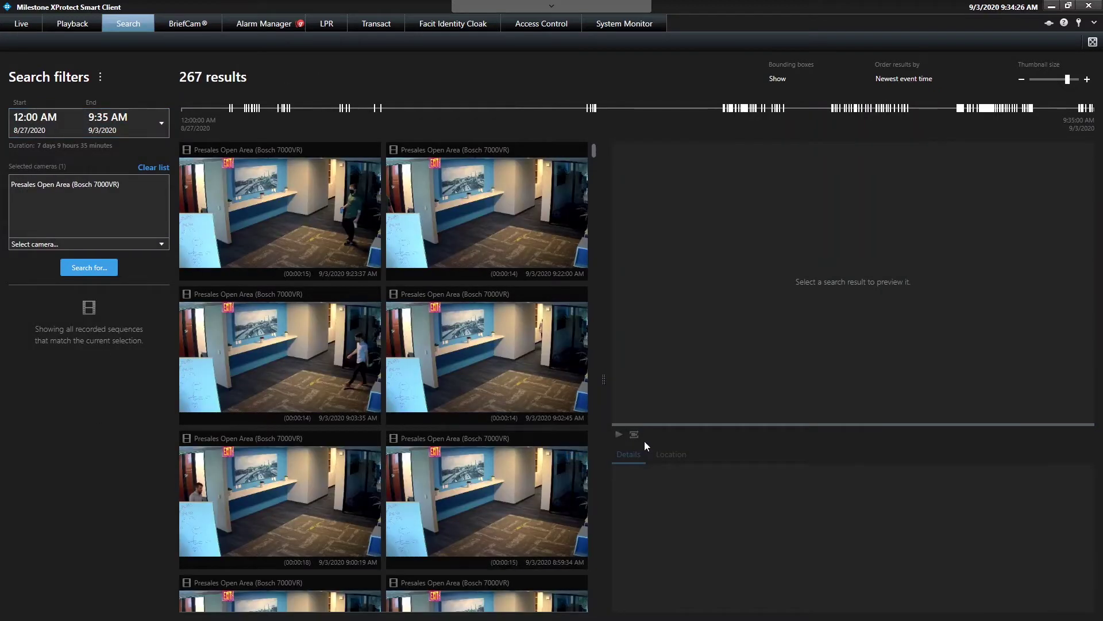
drag(701, 380, 697, 380)
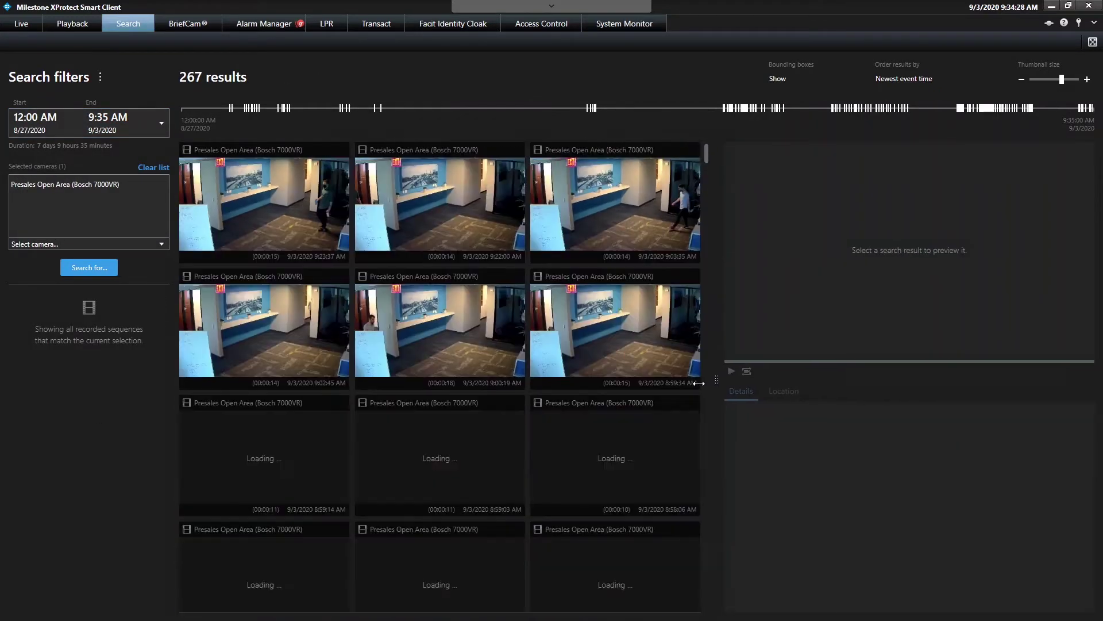
click(385, 429)
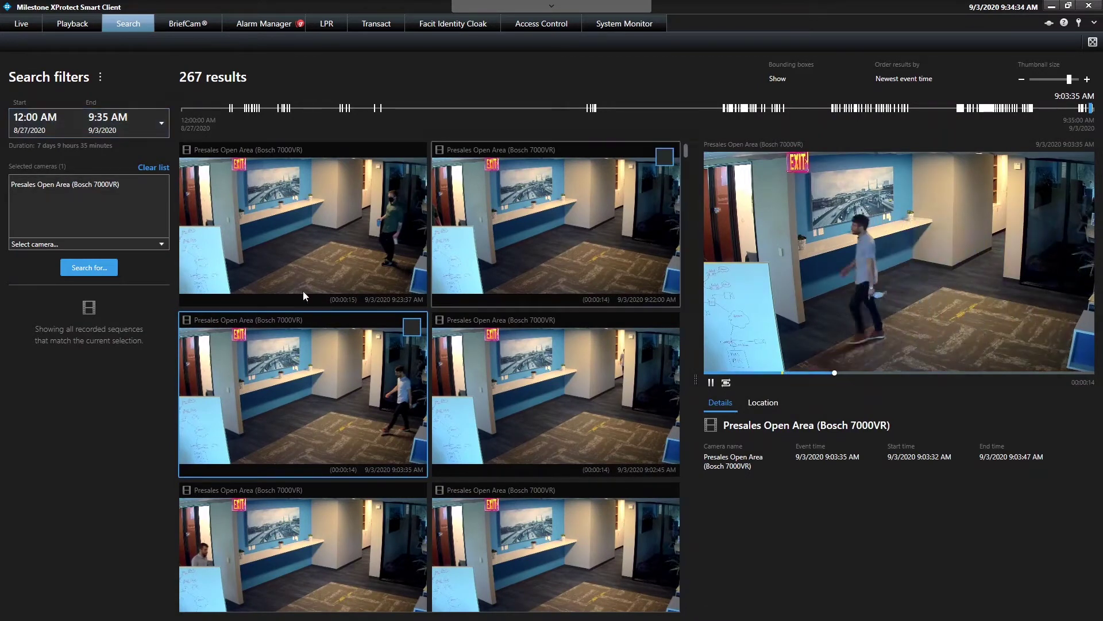
click(86, 266)
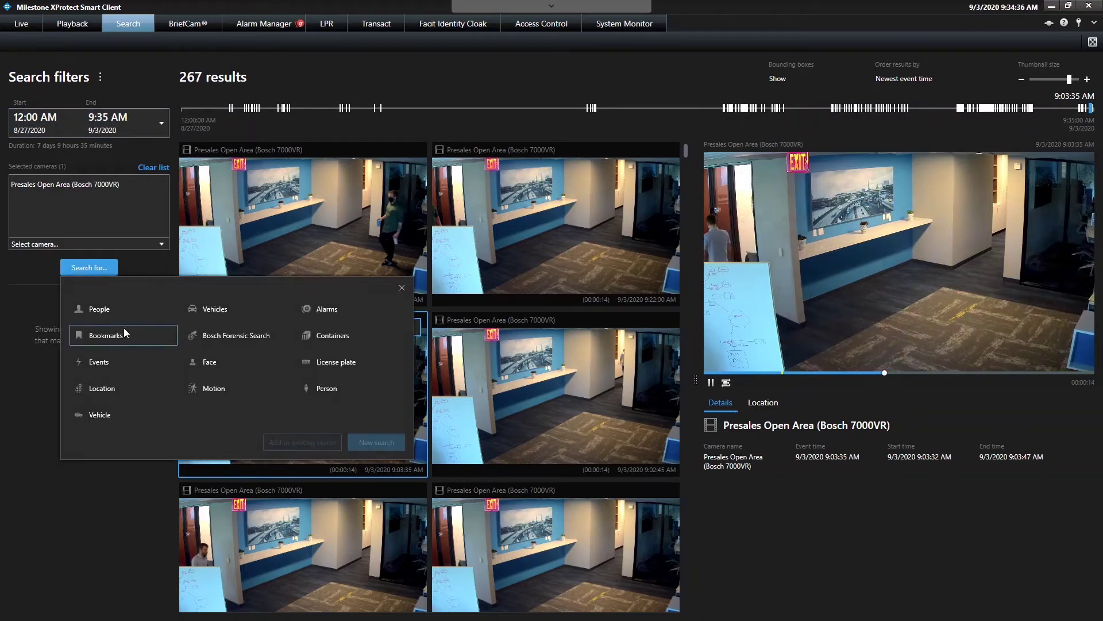
Start a new Bosch Forensic Search with the Presales Open Area camera selected
click(244, 336)
click(388, 442)
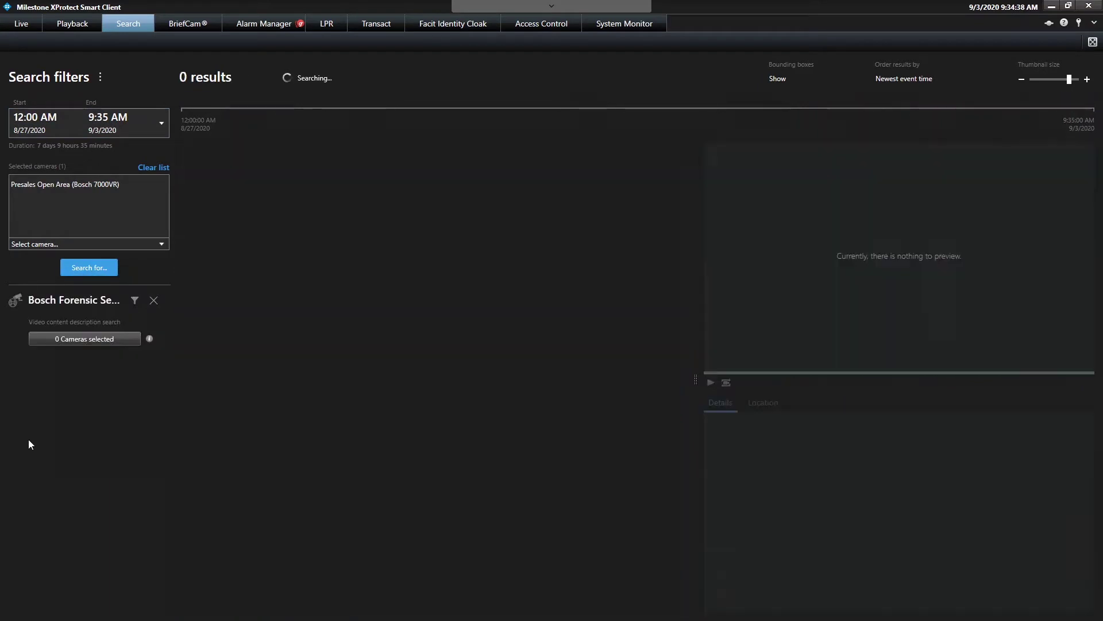
click(112, 341)
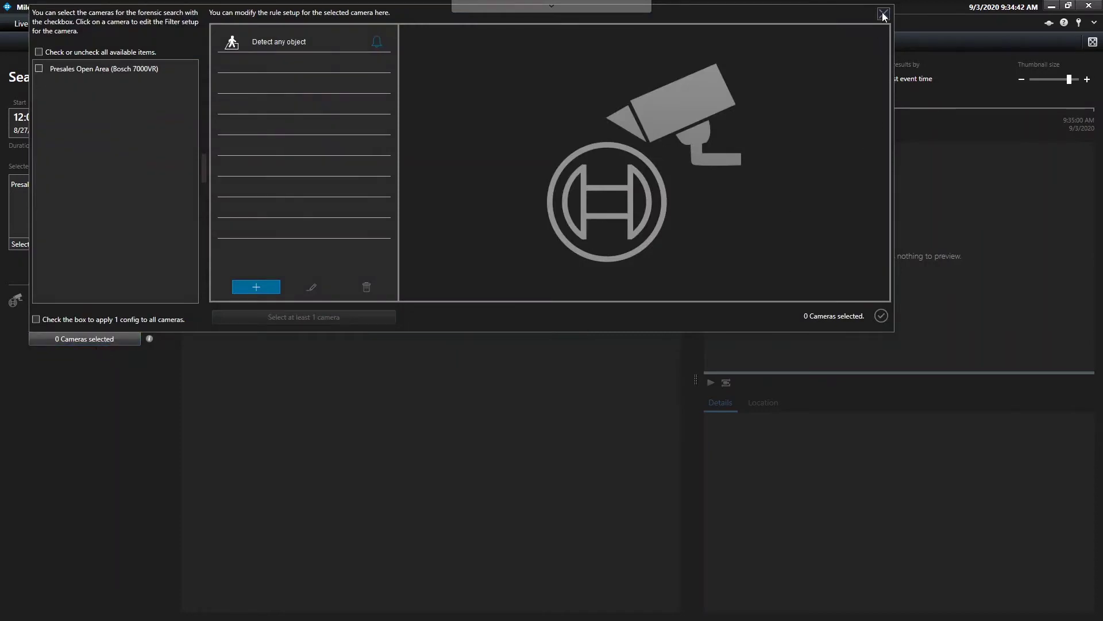
click(883, 13)
click(79, 274)
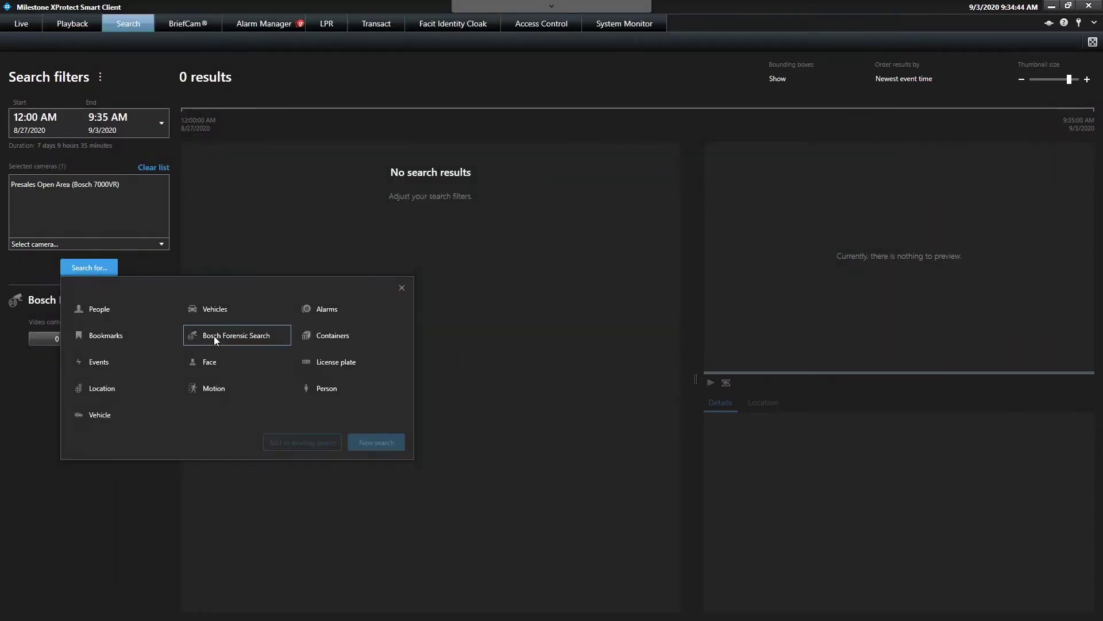
click(136, 475)
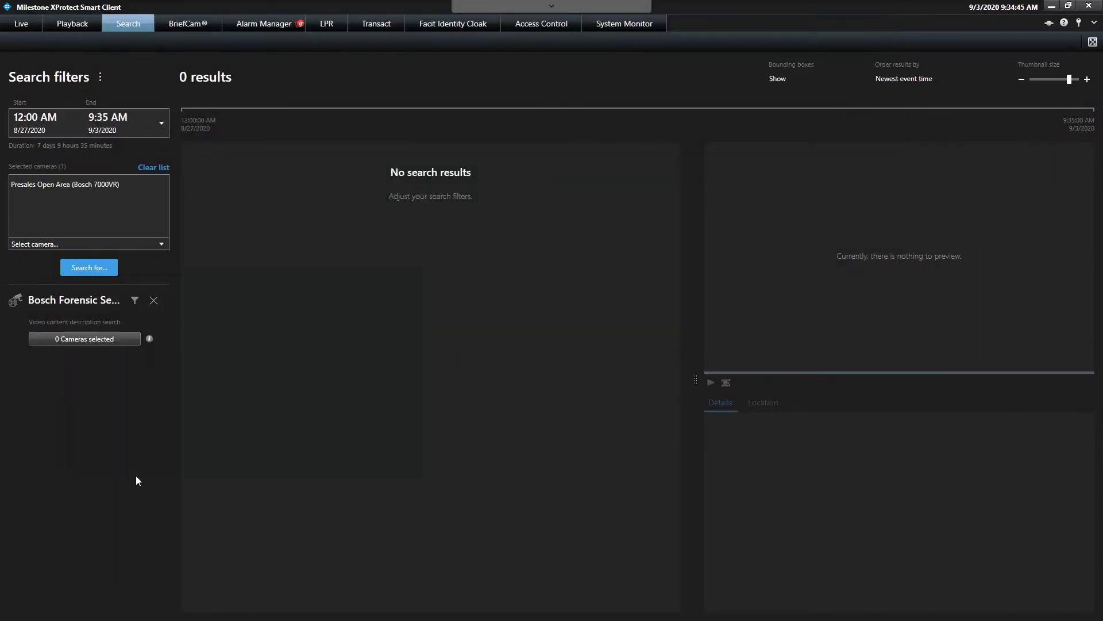
click(69, 339)
click(108, 69)
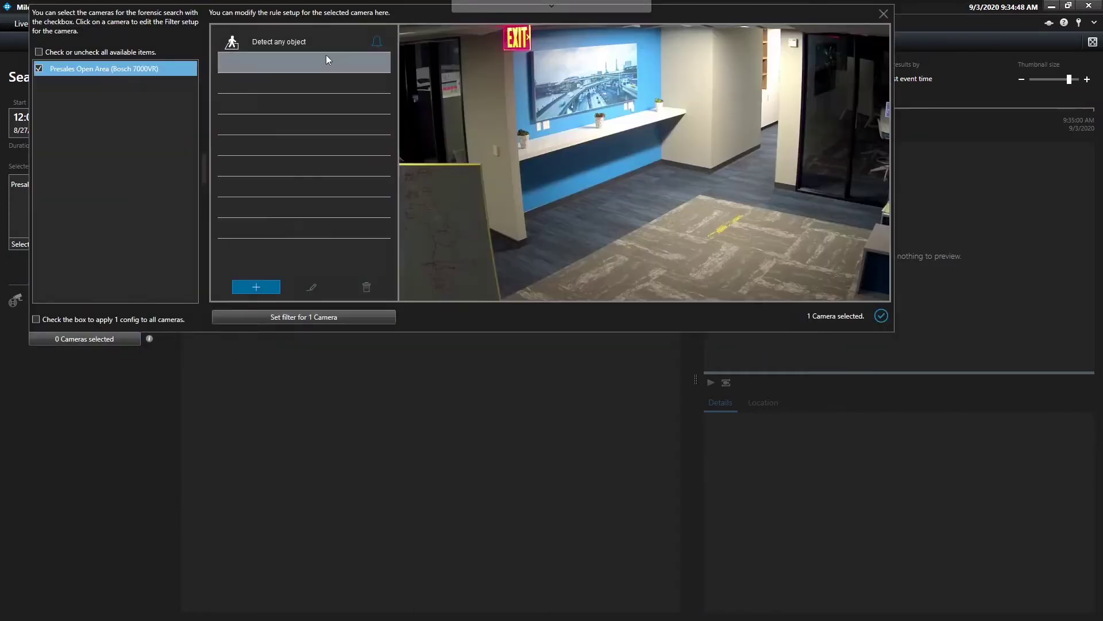
Add an Object in field rule restricted to red objects and apply it to the search
click(255, 288)
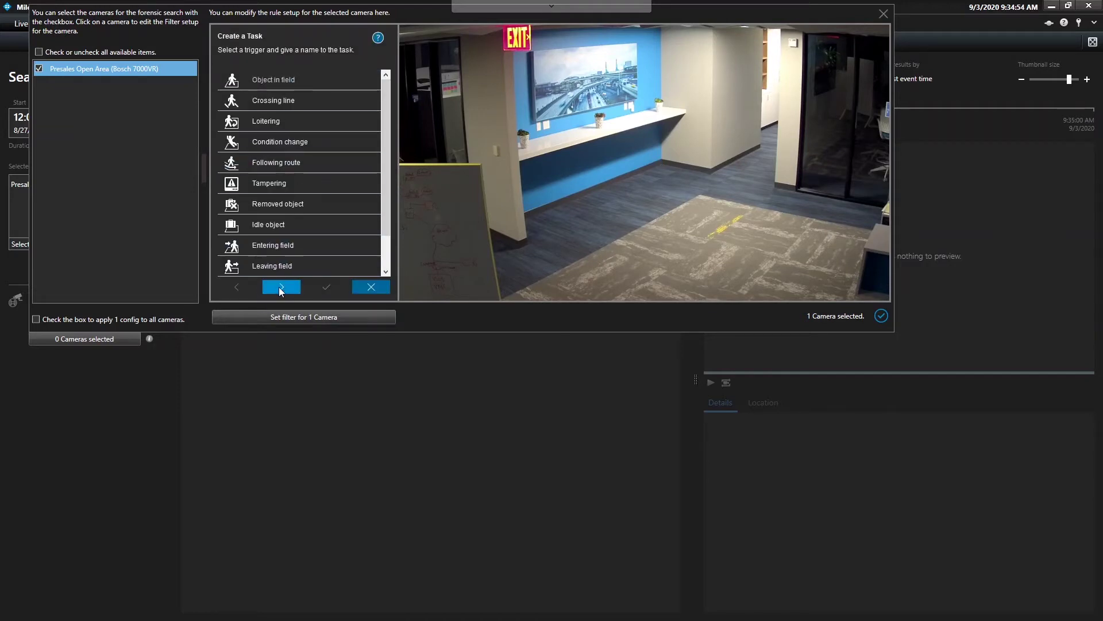
click(280, 290)
click(282, 285)
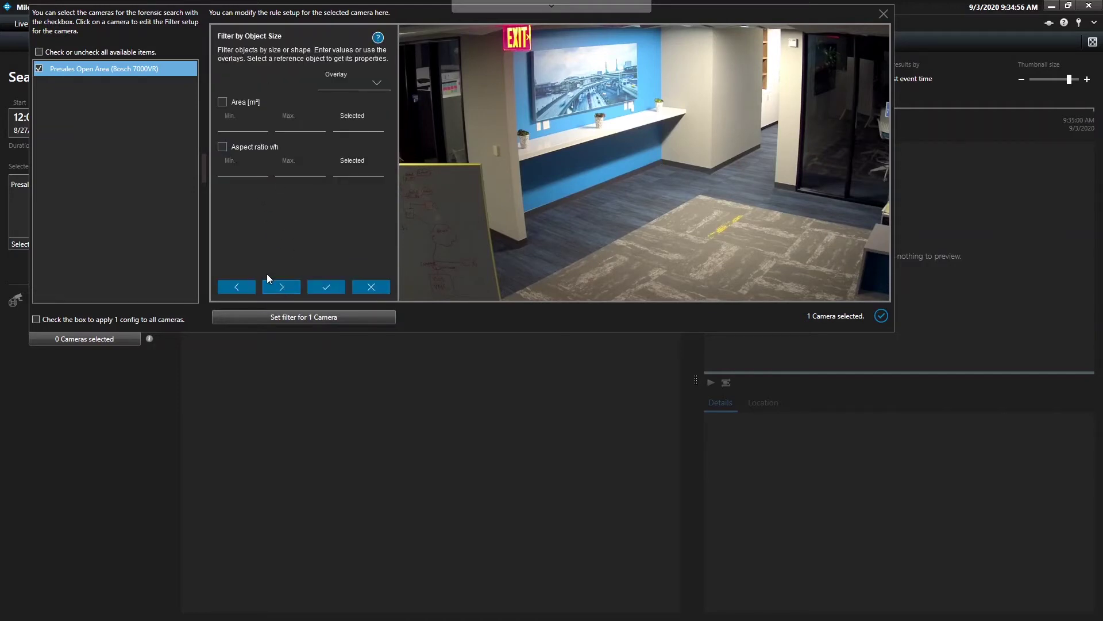
click(274, 285)
click(275, 285)
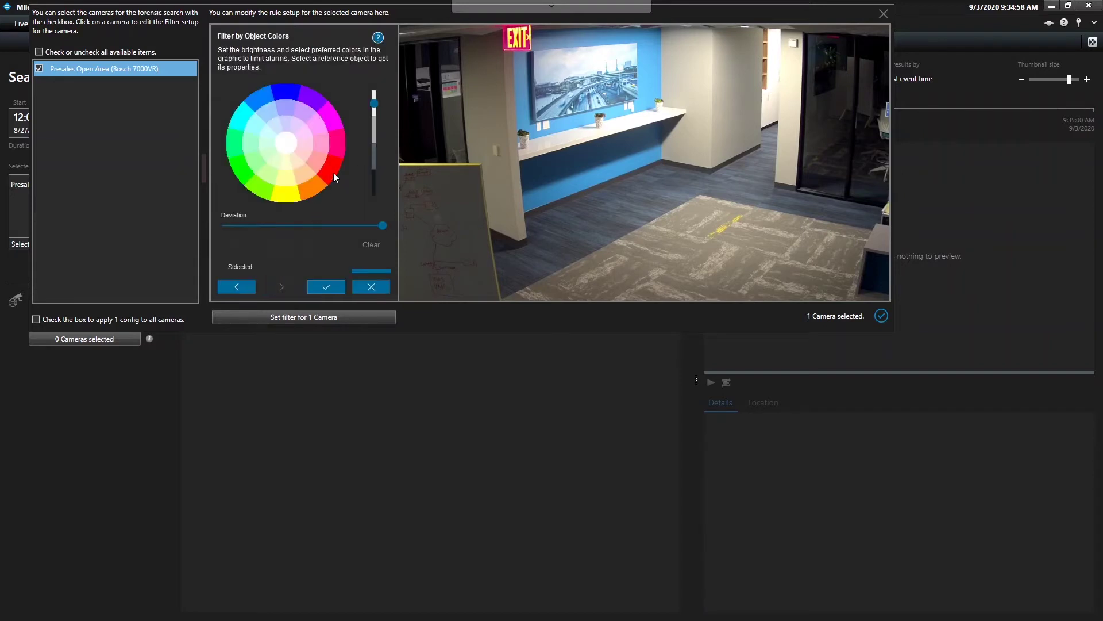
click(333, 173)
click(316, 289)
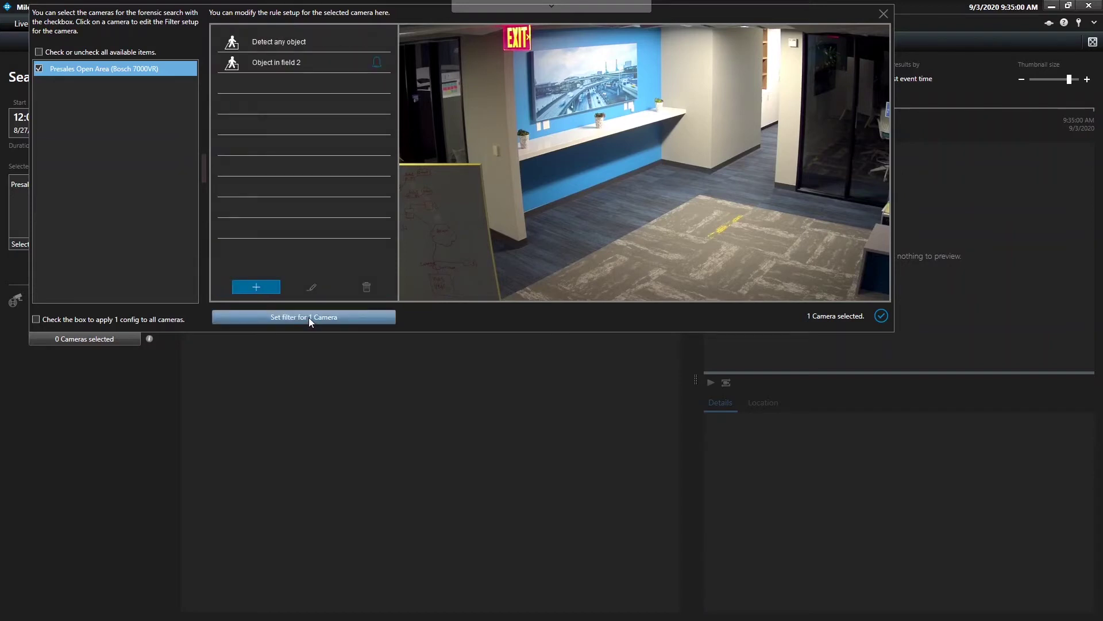
click(309, 318)
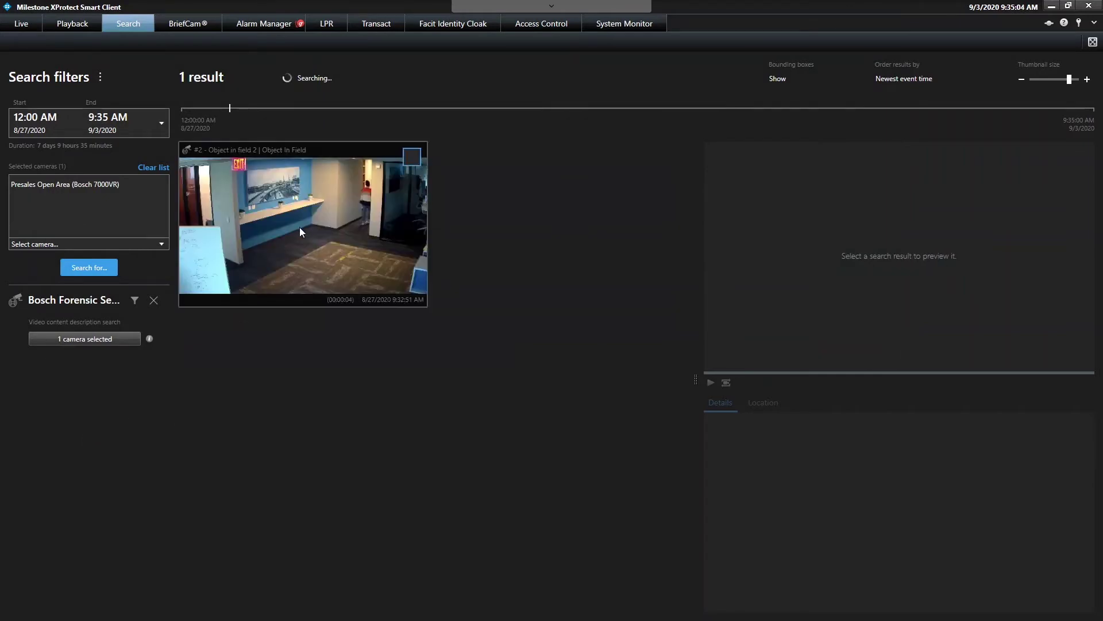
Preview the first result and scroll through all 36 red-object results and back to the top
click(299, 226)
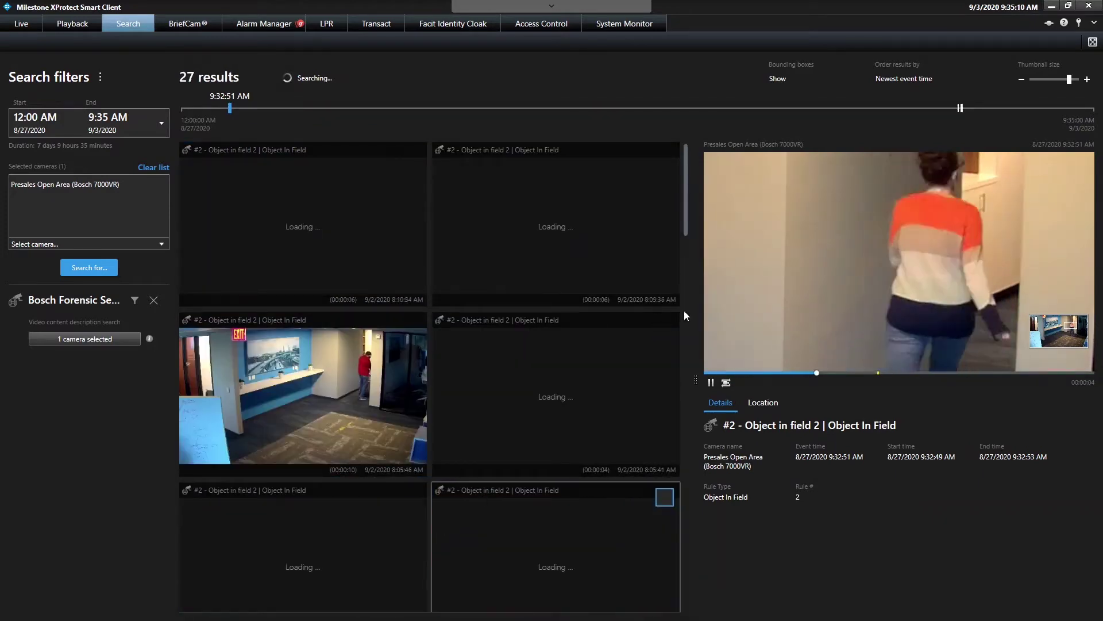
scroll(372, 460, down, 3)
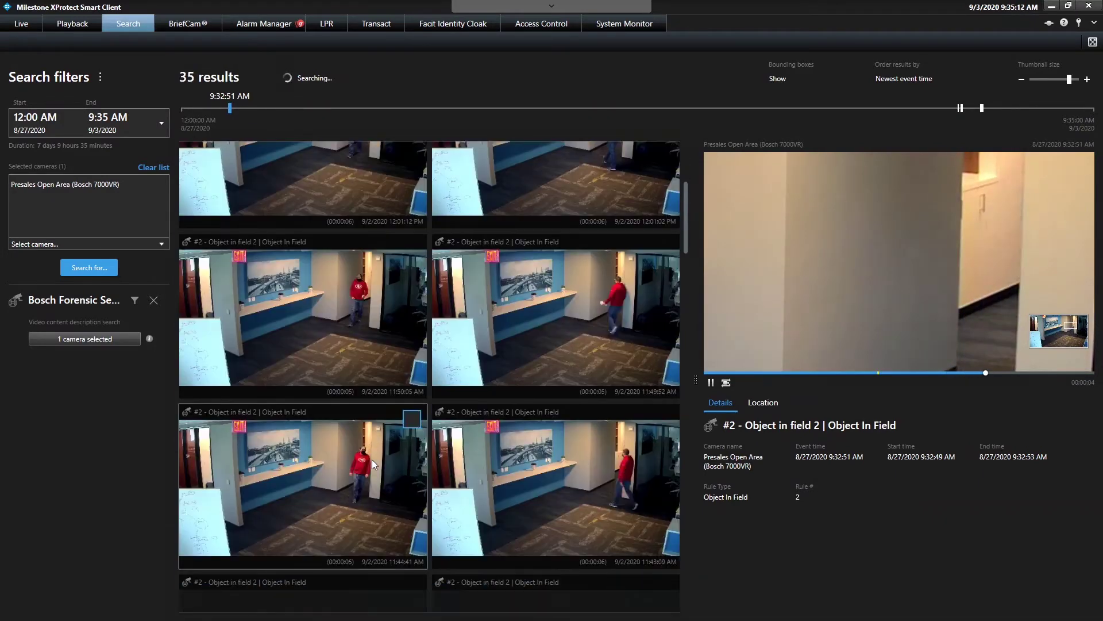
scroll(373, 458, up, 3)
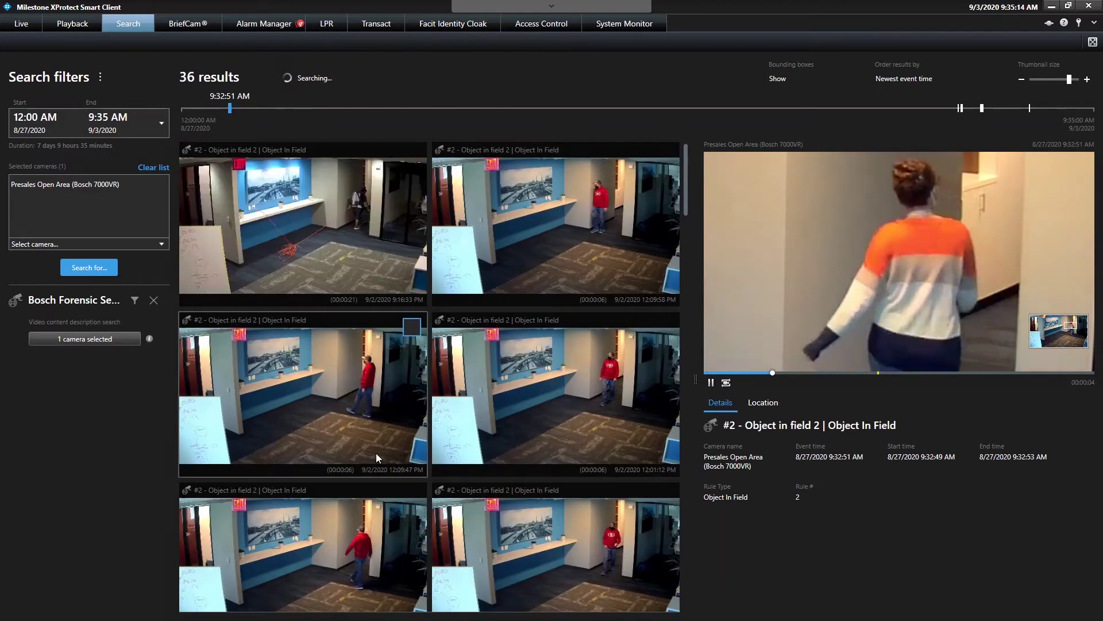
scroll(340, 419, down, 2)
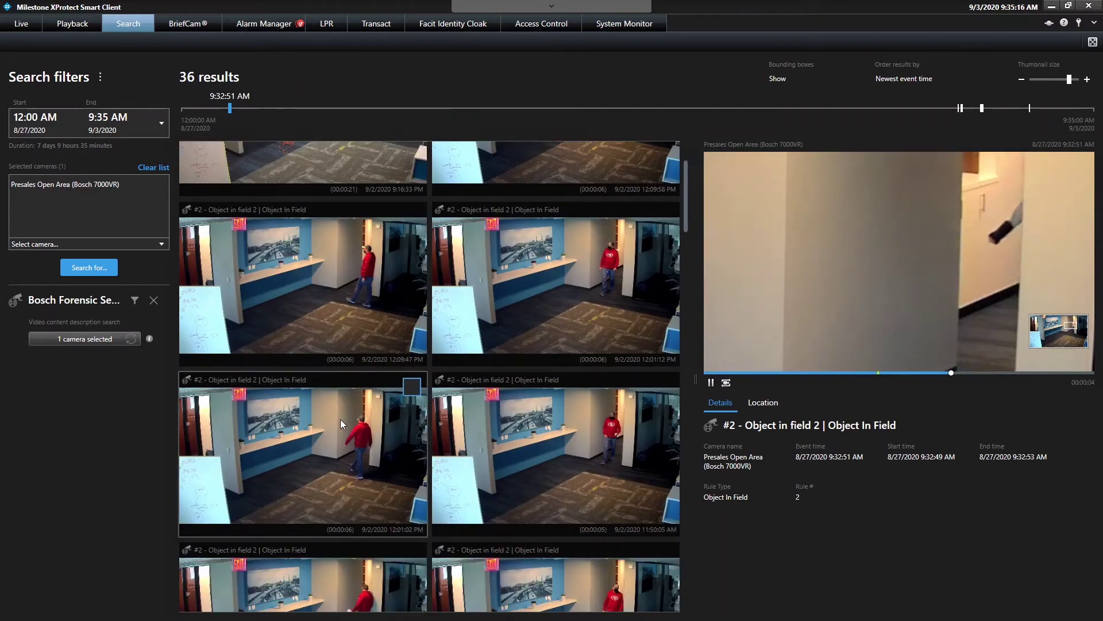
scroll(340, 419, down, 5)
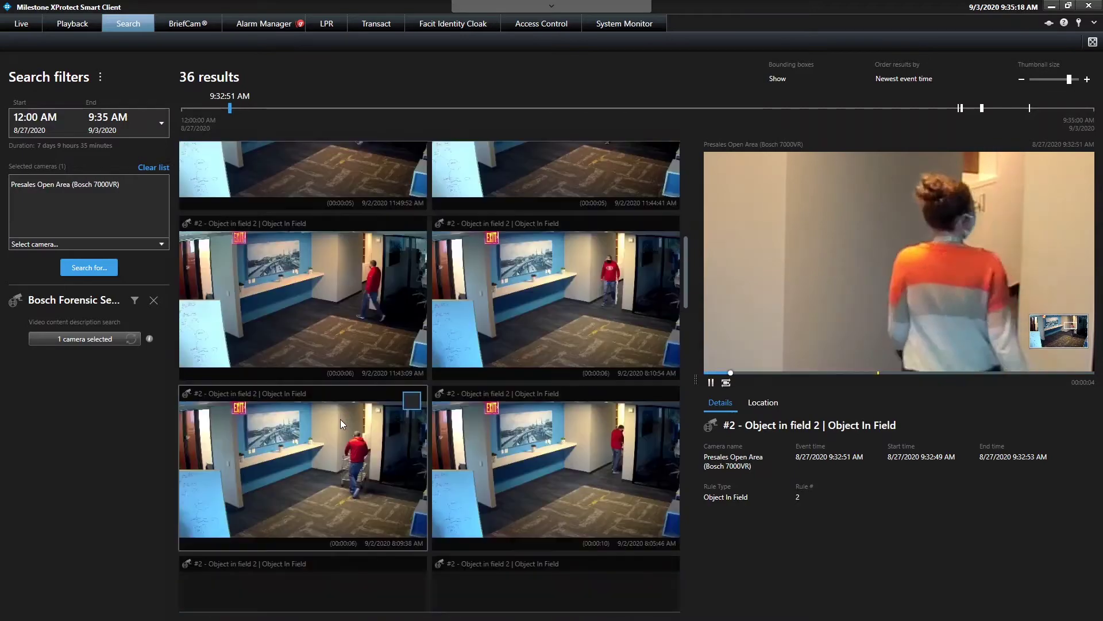
scroll(340, 424, down, 5)
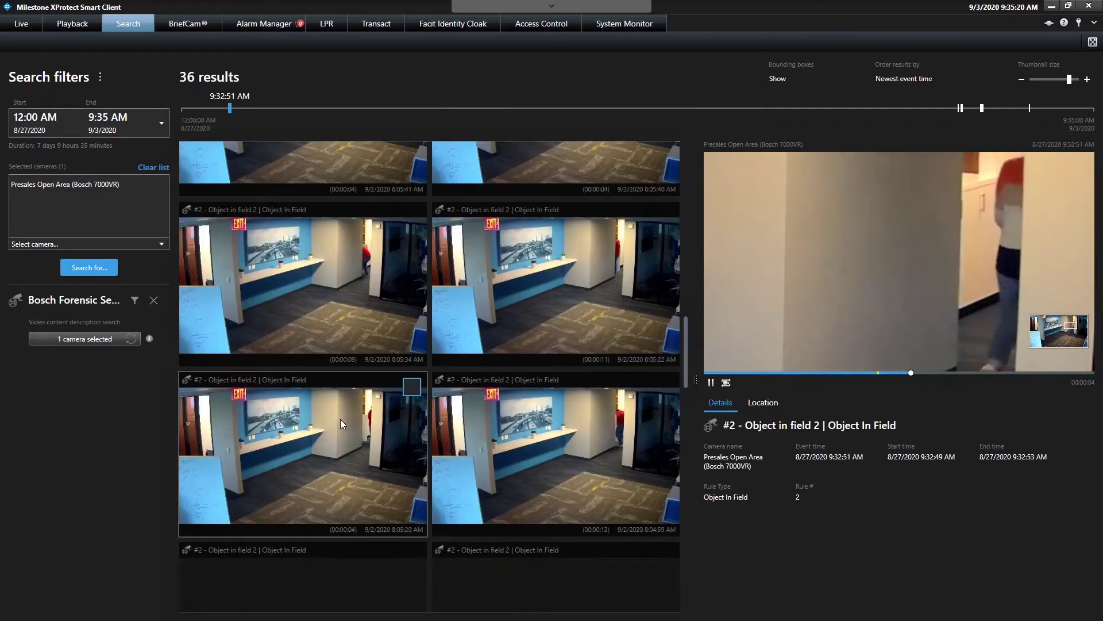
scroll(341, 420, down, 5)
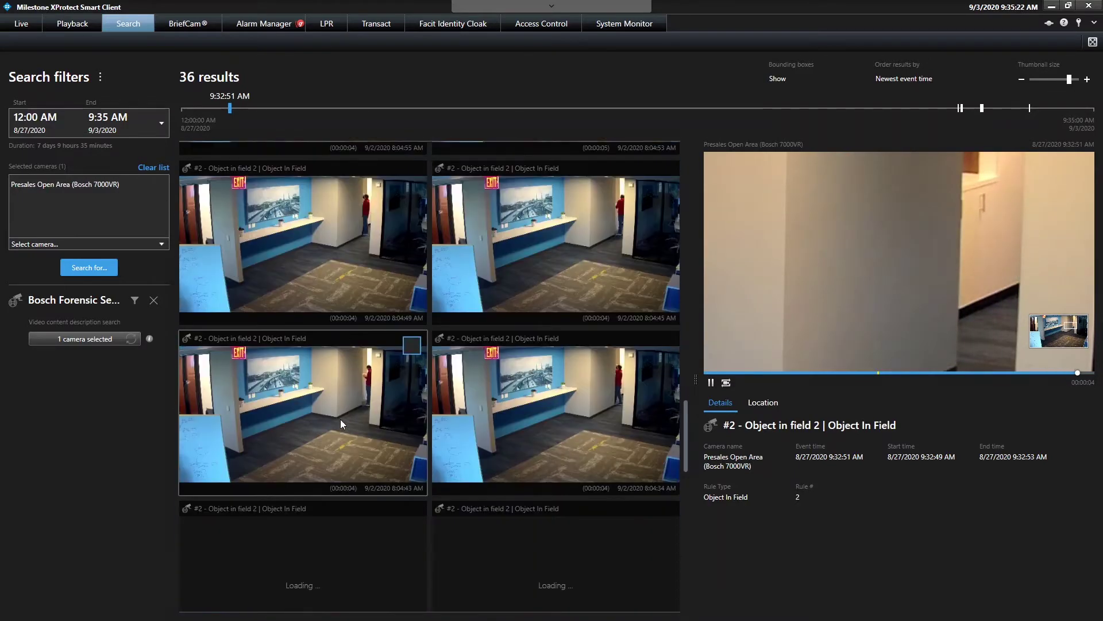
scroll(340, 419, down, 5)
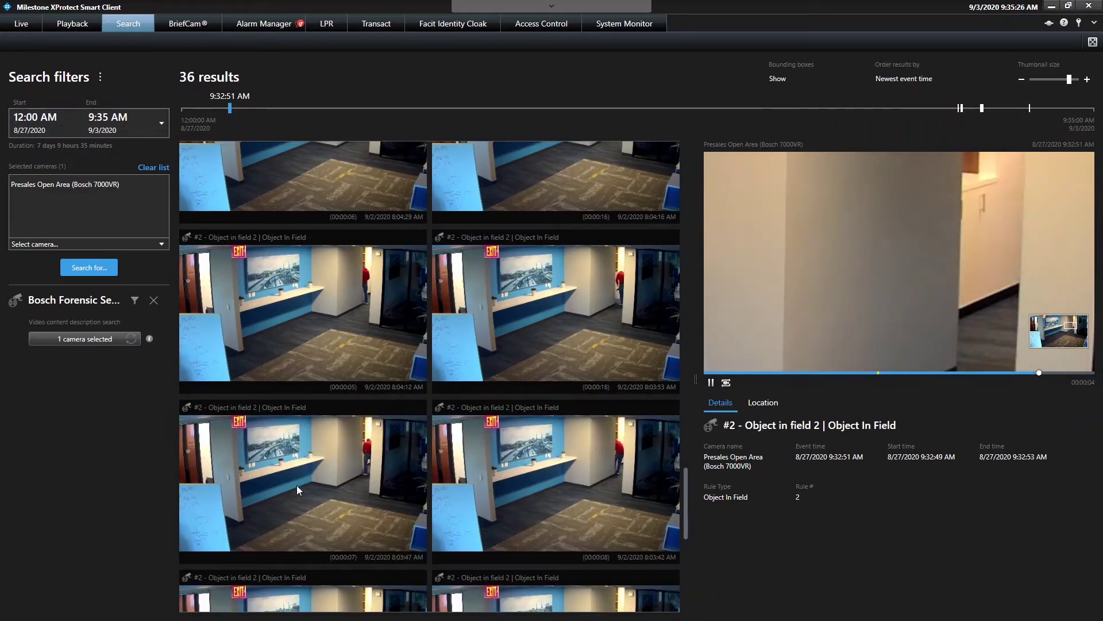
scroll(299, 483, down, 3)
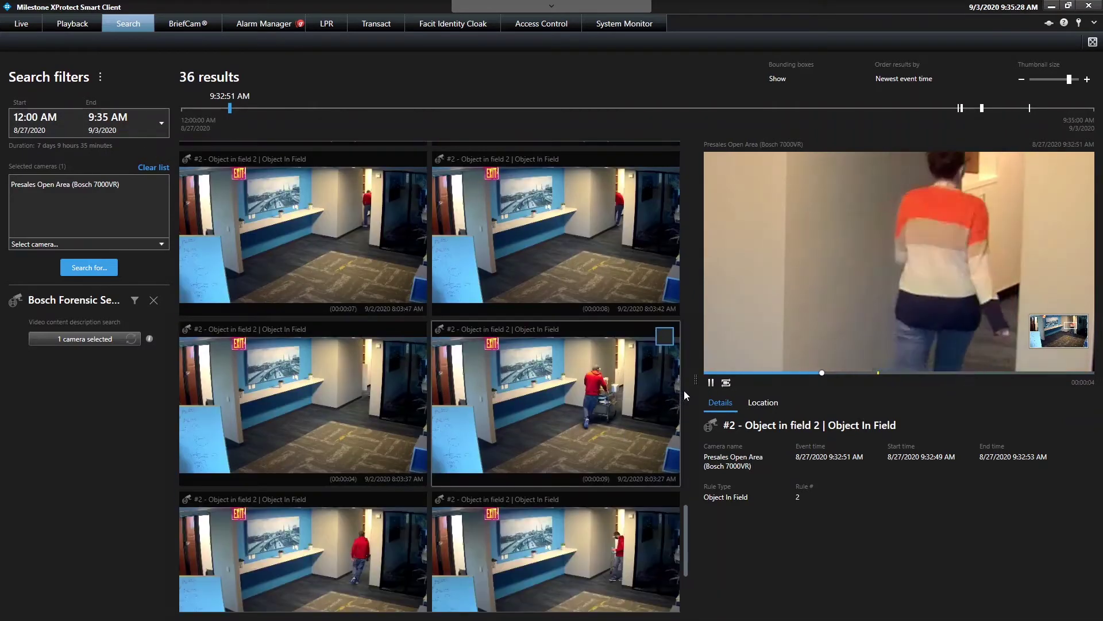
scroll(686, 573, down, 3)
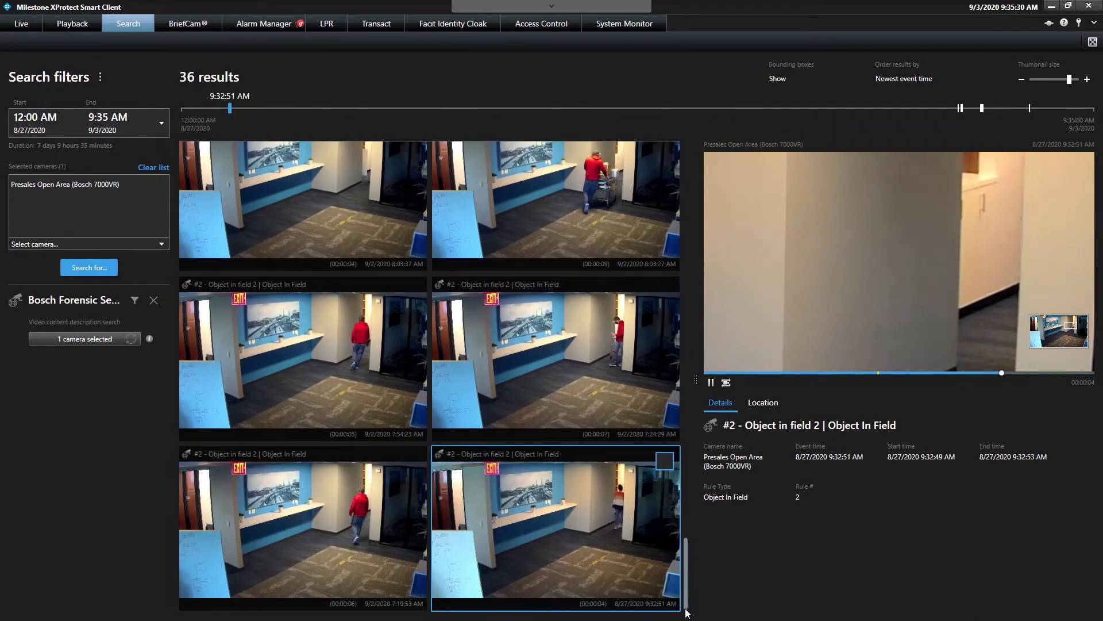
drag(687, 607, 689, 137)
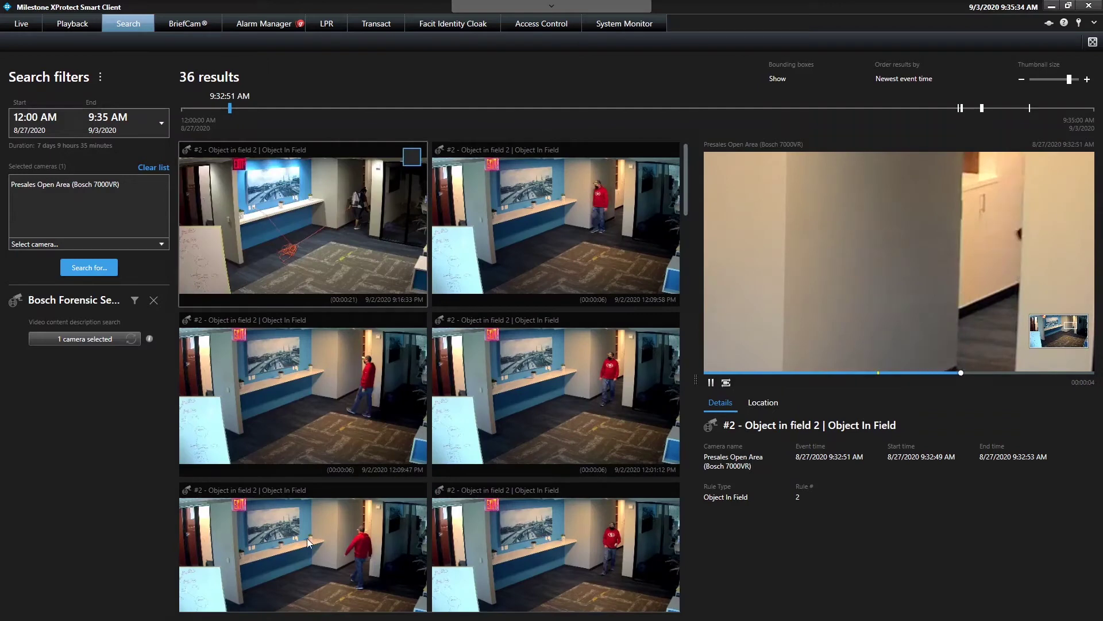
Play the 9/2/2020 9:16:33 PM event and zoom the preview onto the orange cable
click(339, 287)
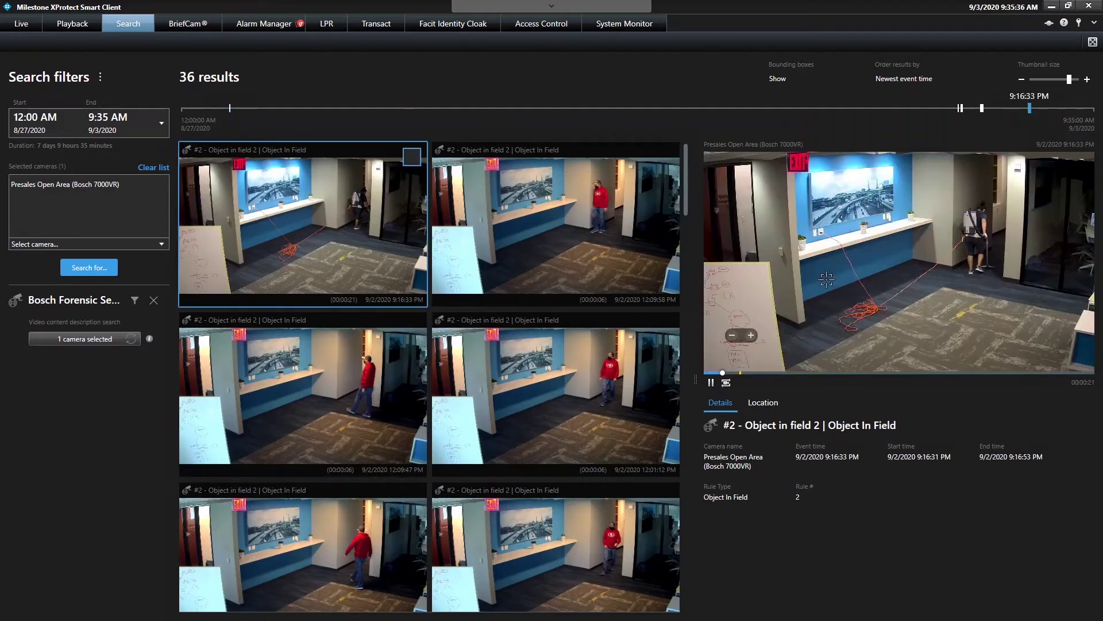
drag(899, 279, 845, 331)
scroll(992, 213, down, 5)
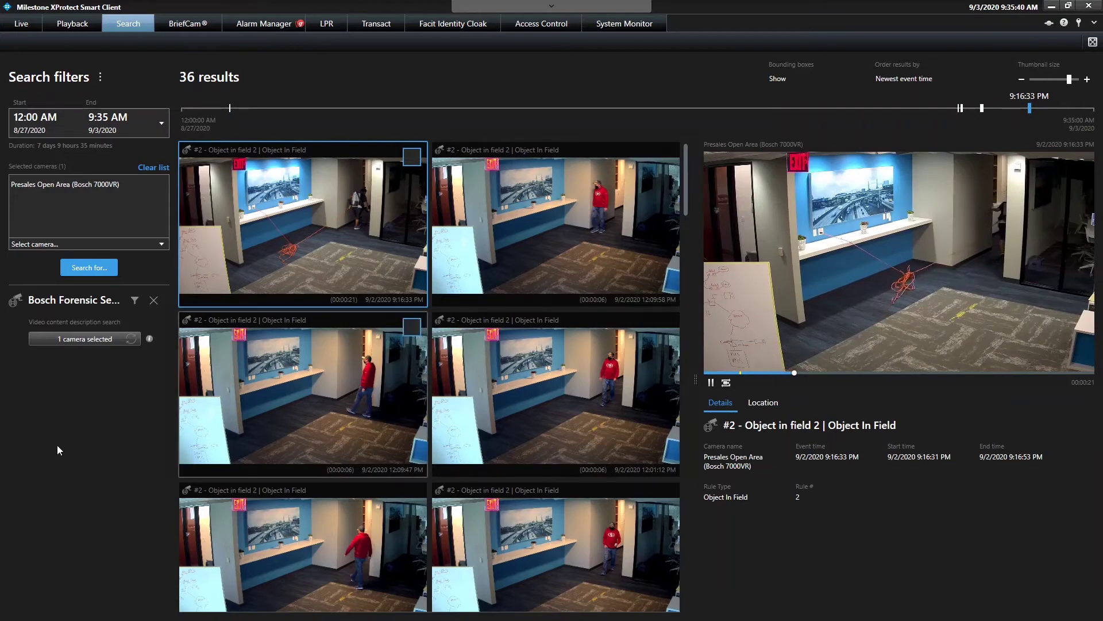
Replace the Bosch Forensic Search filter with a new People search
click(153, 300)
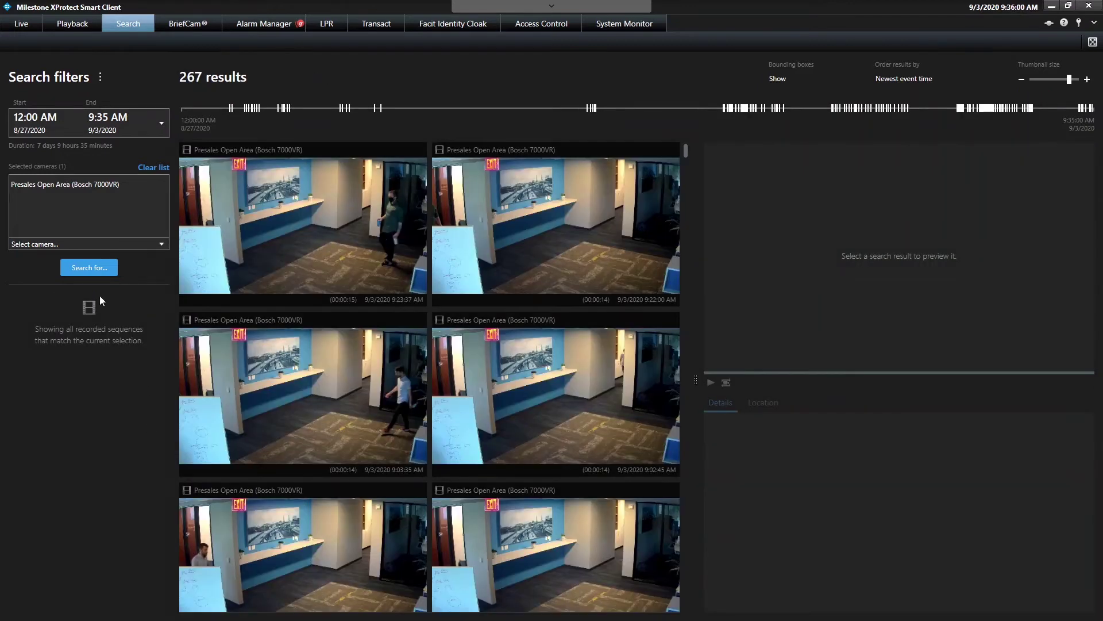
click(103, 270)
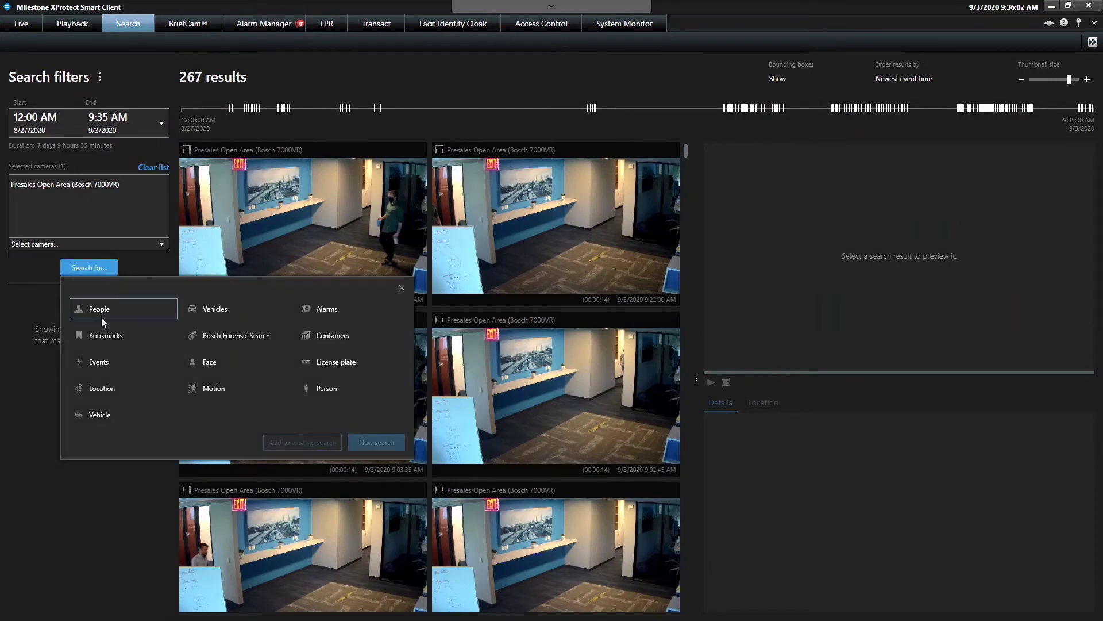
click(95, 309)
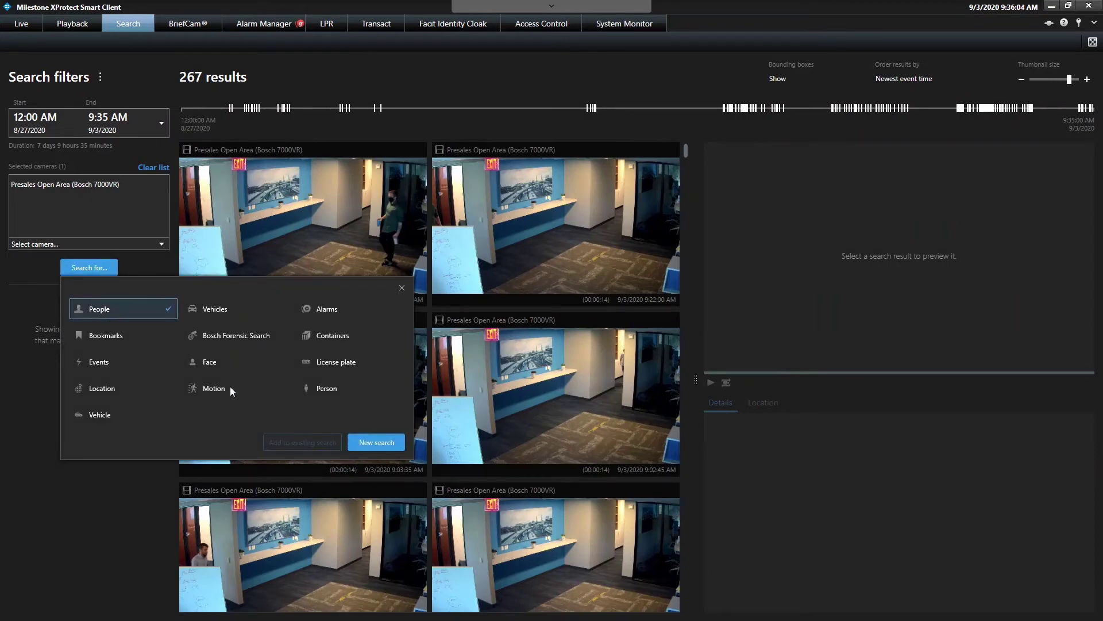
click(362, 441)
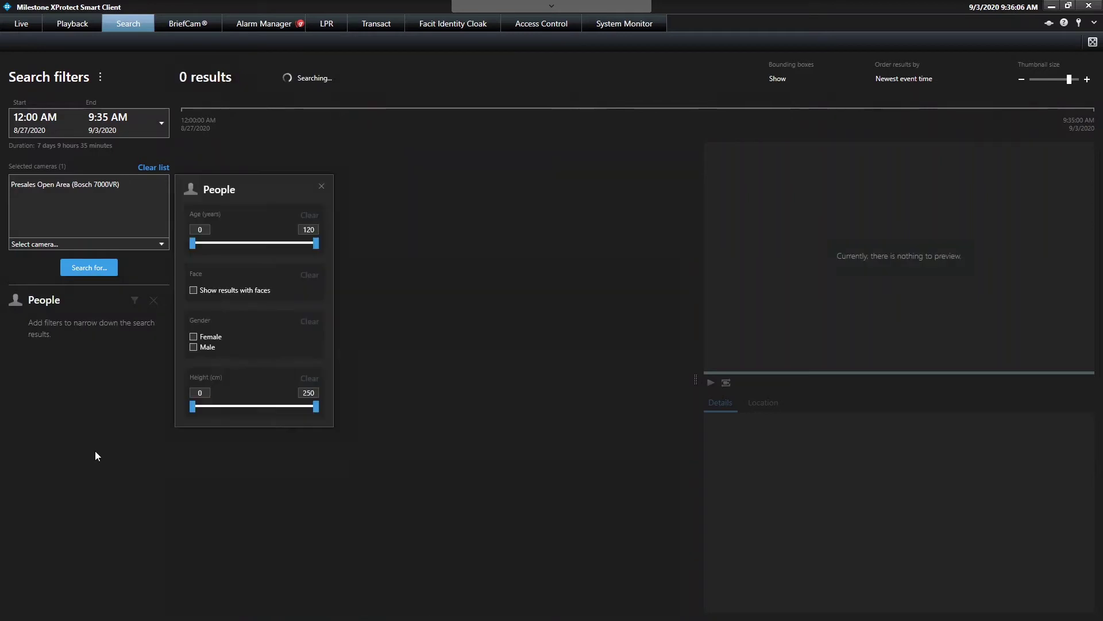
Preview person results Object 2407 and Object 2392, then remove the People filter
click(353, 271)
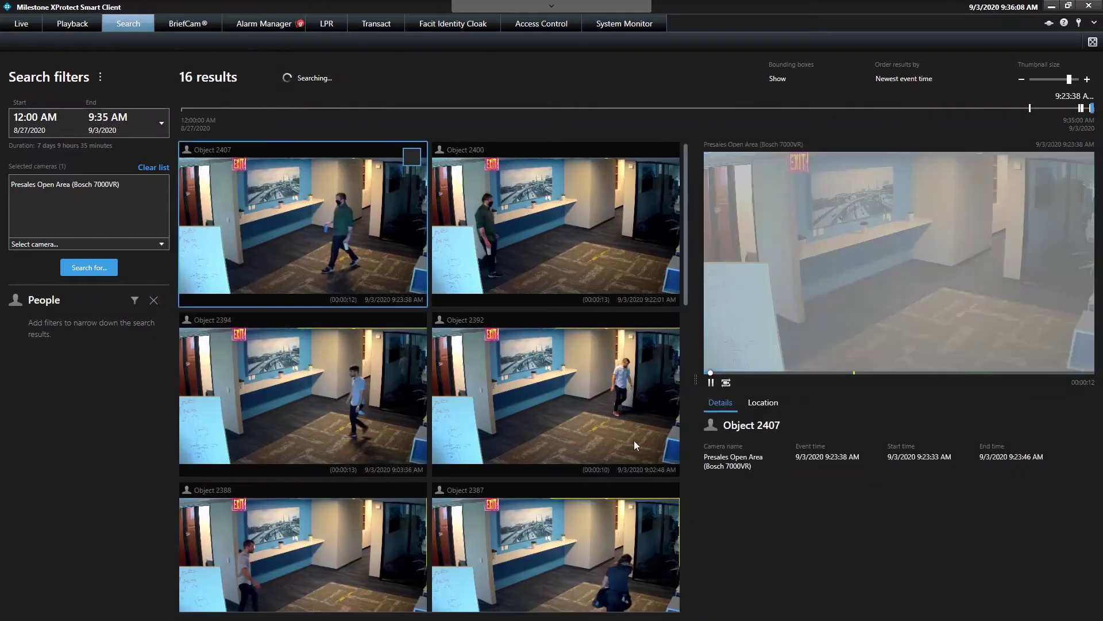
click(584, 436)
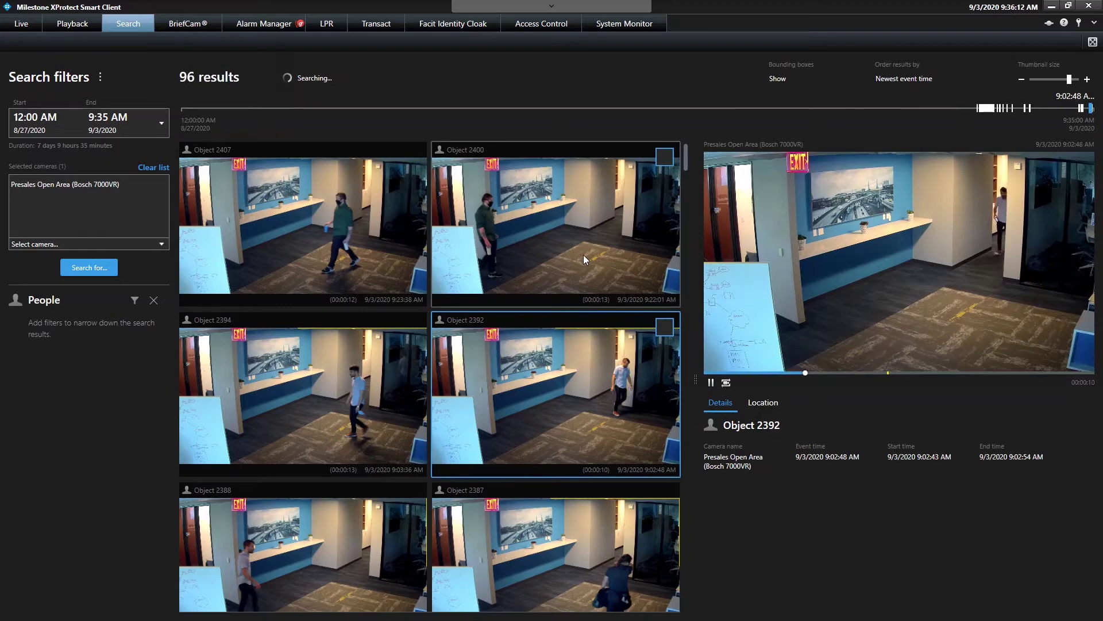
scroll(557, 340, down, 2)
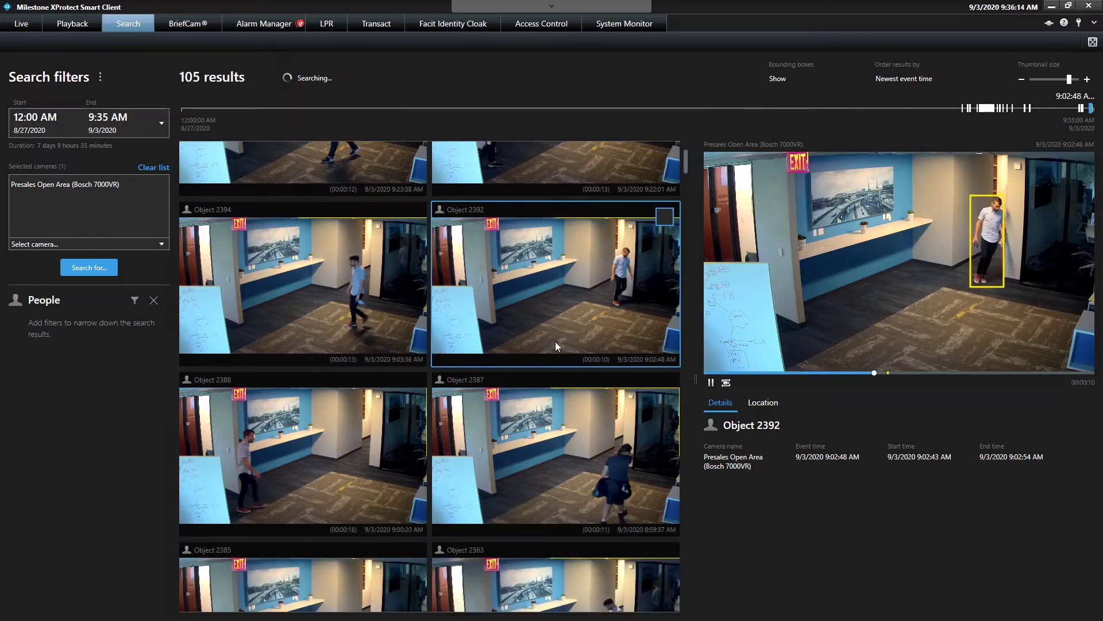
scroll(556, 344, down, 3)
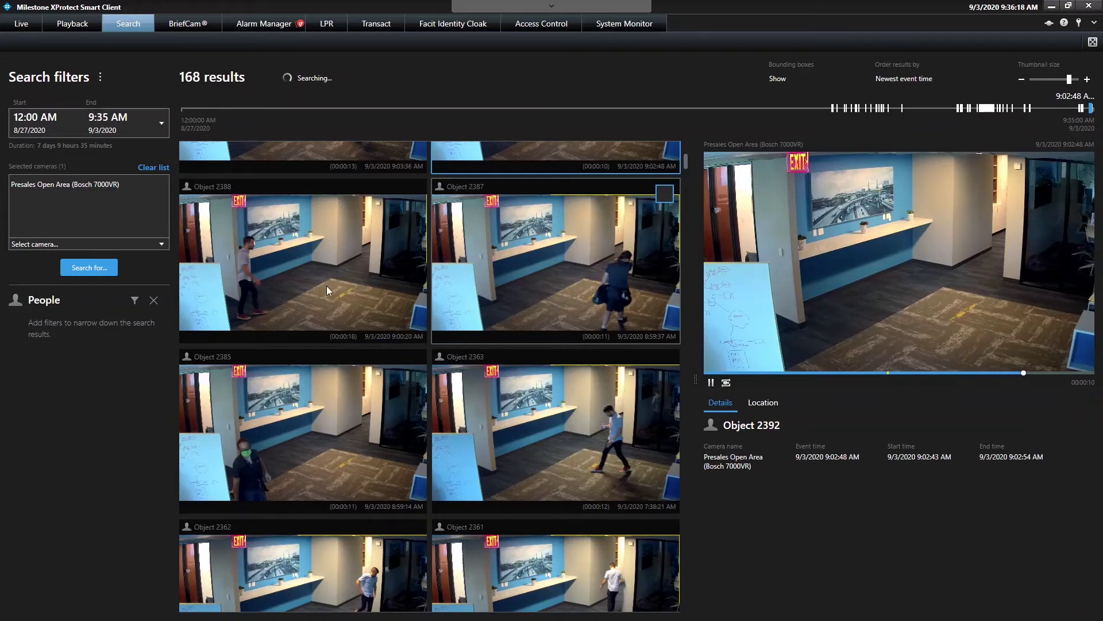
click(153, 300)
Switch to Live and open the Demo Group XProtect Access Control Monitor view with the Center Shortcut camera
click(22, 24)
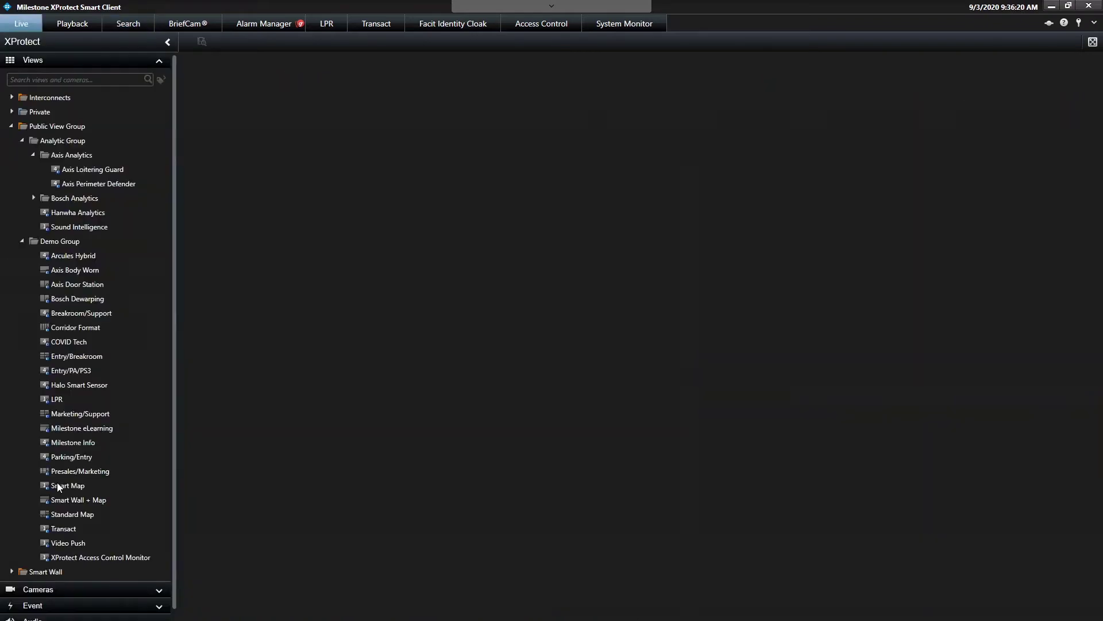
click(71, 457)
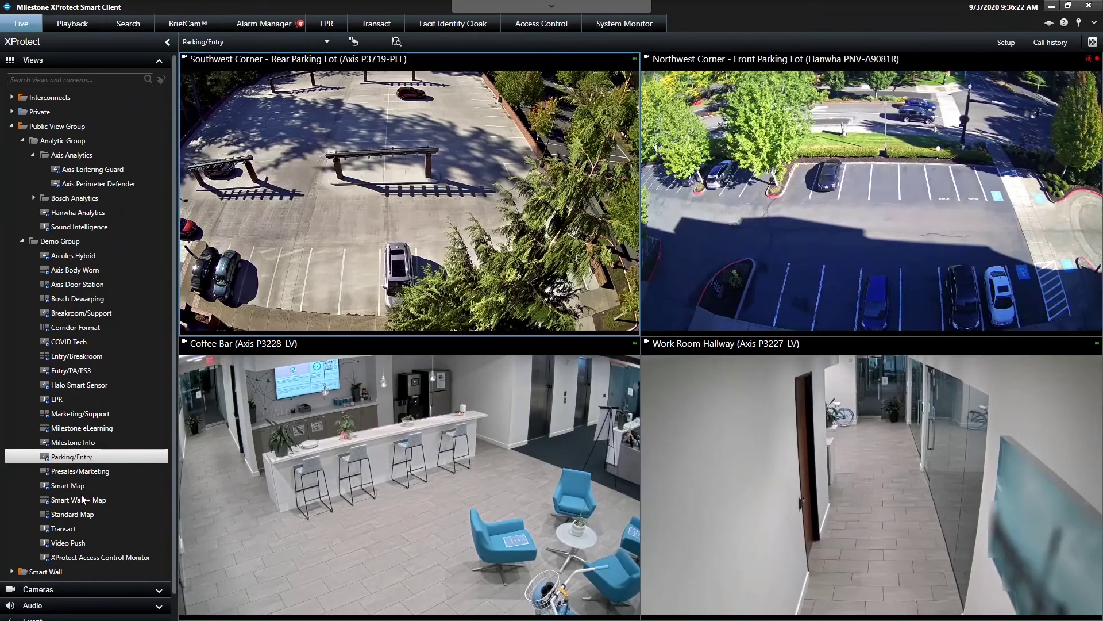
click(73, 558)
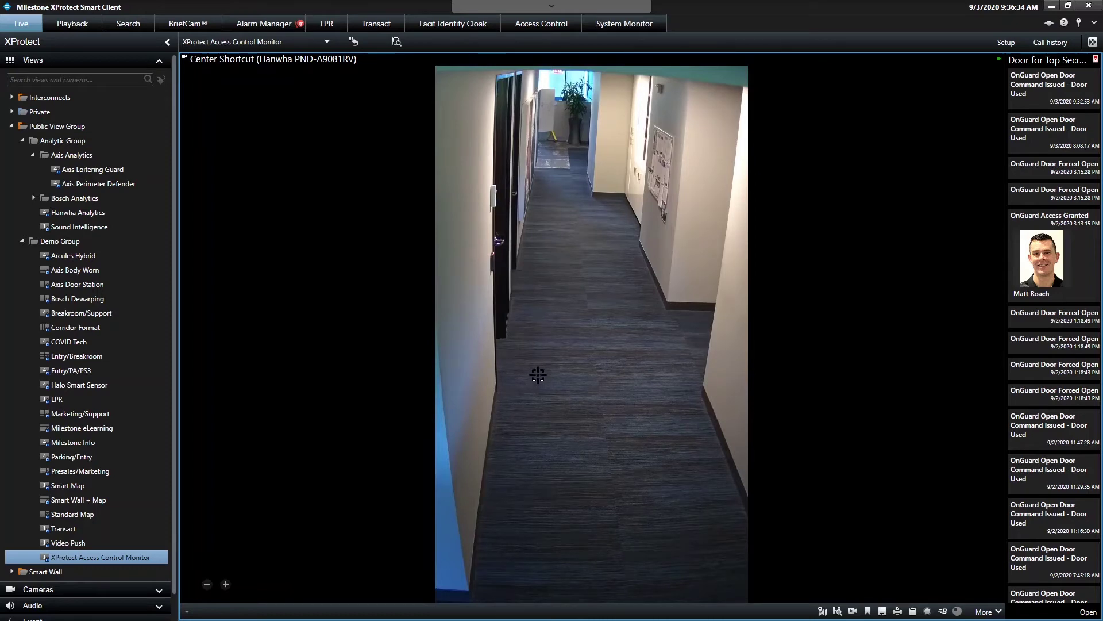
Zoom in on the door's card reader, open the door remotely, then replay the 3:13 PM Access Granted event
drag(469, 230, 567, 471)
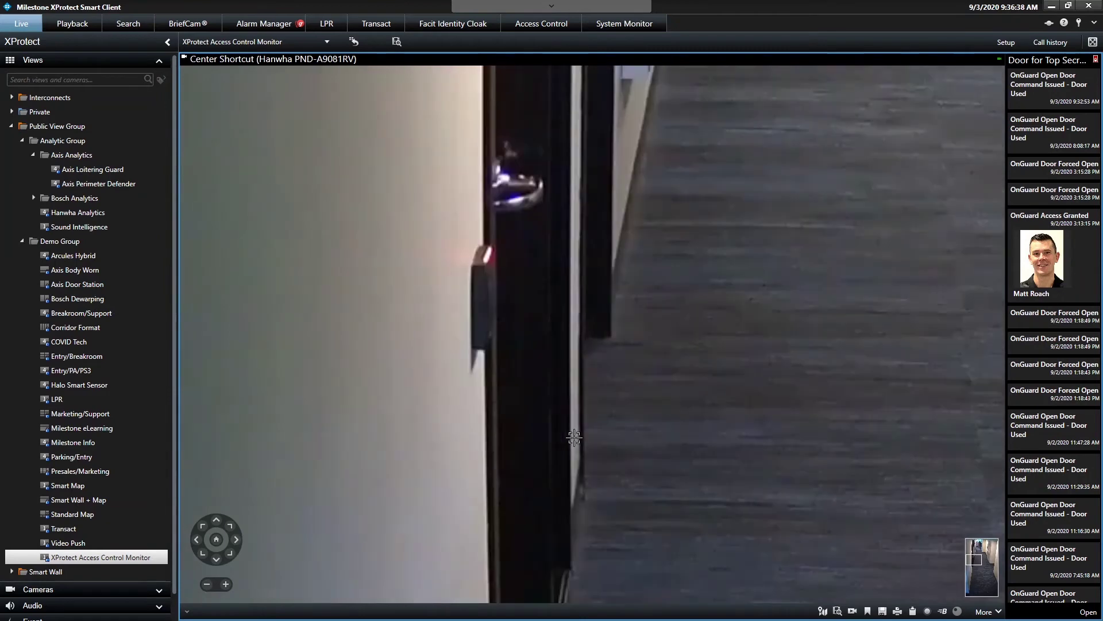
click(1088, 612)
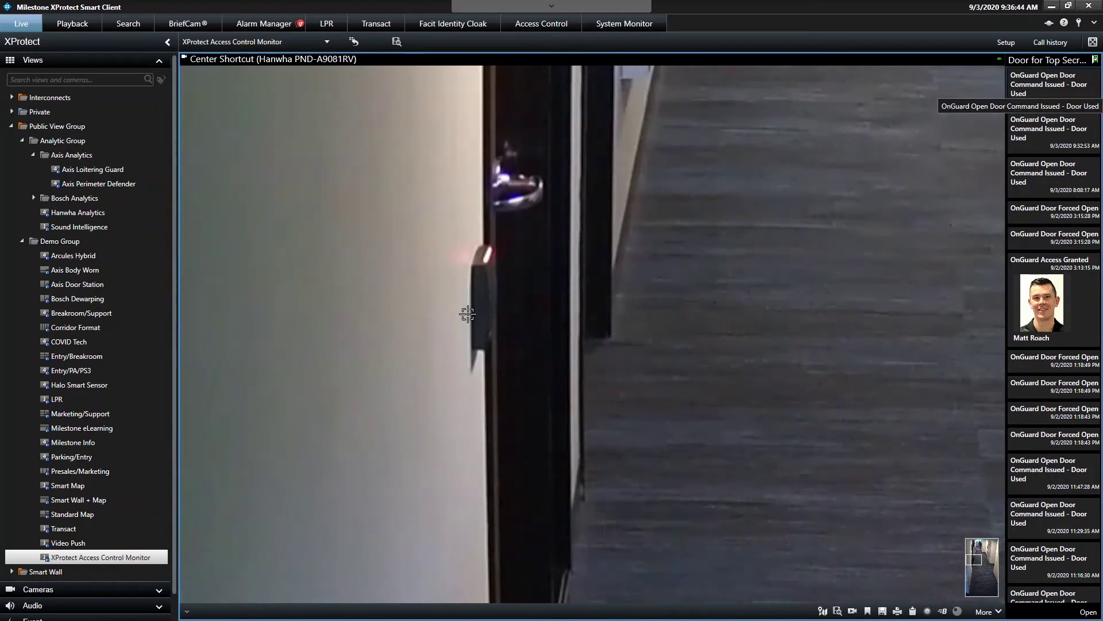
scroll(597, 366, down, 5)
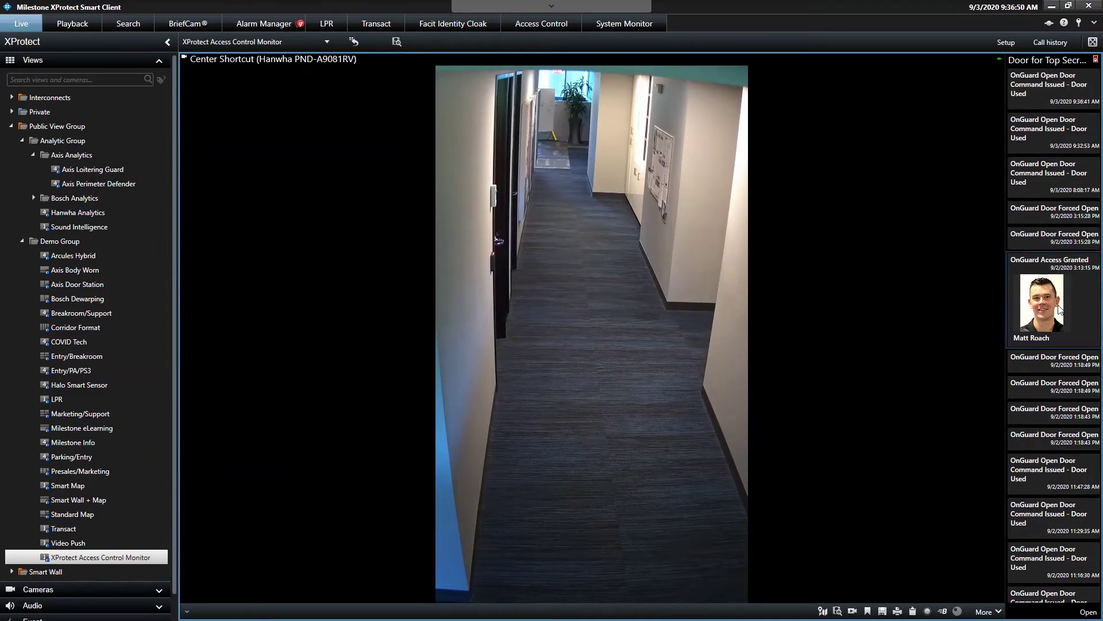
click(1060, 309)
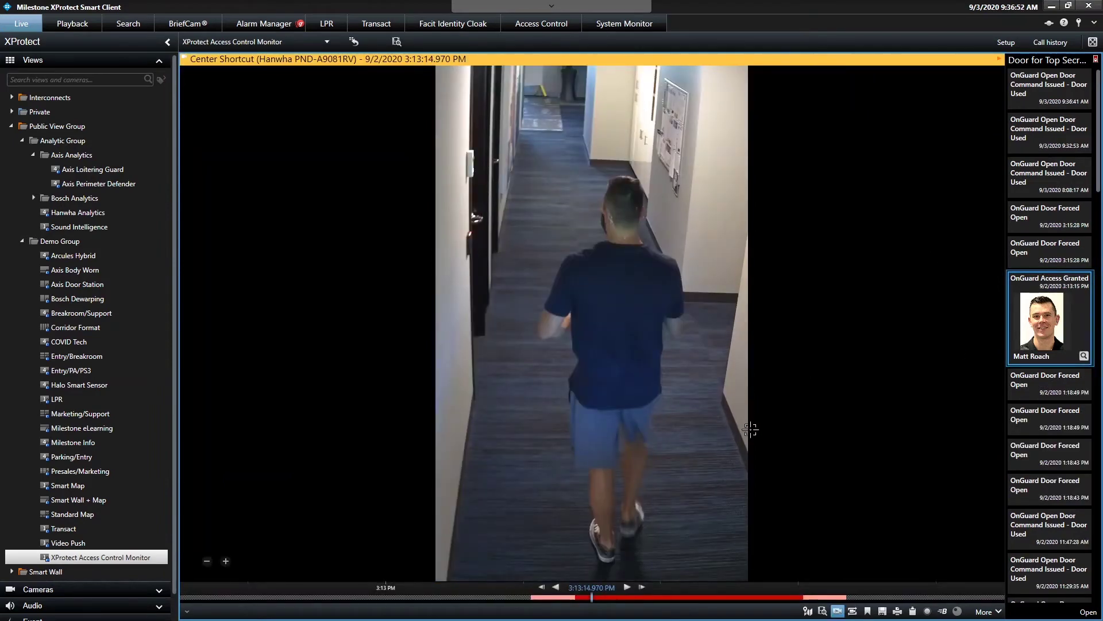
Scrub the 3:13 PM playback, zoom in on the man badging at the door, then return to live video
mouse_move(690, 597)
mouse_down()
mouse_move(636, 597)
mouse_move(671, 595)
mouse_up()
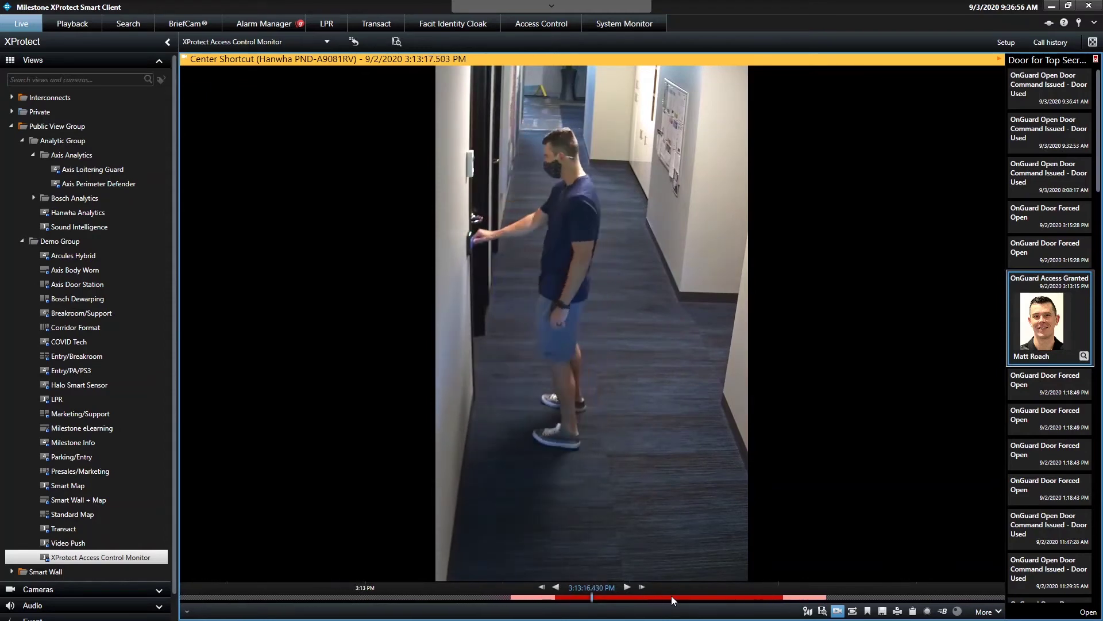
drag(519, 120, 642, 260)
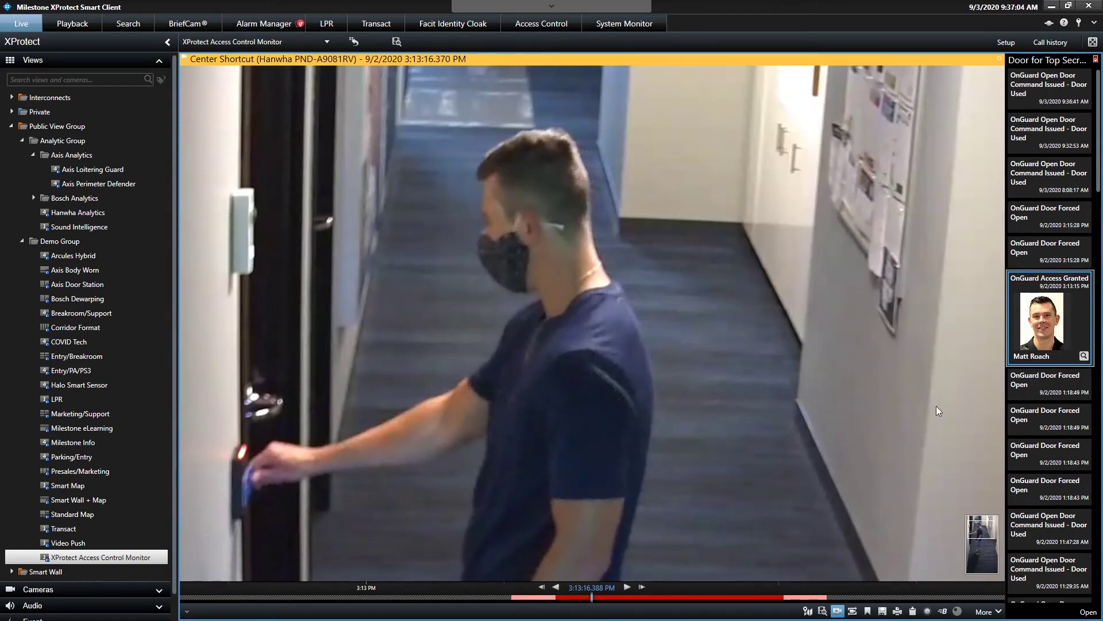
mouse_move(822, 517)
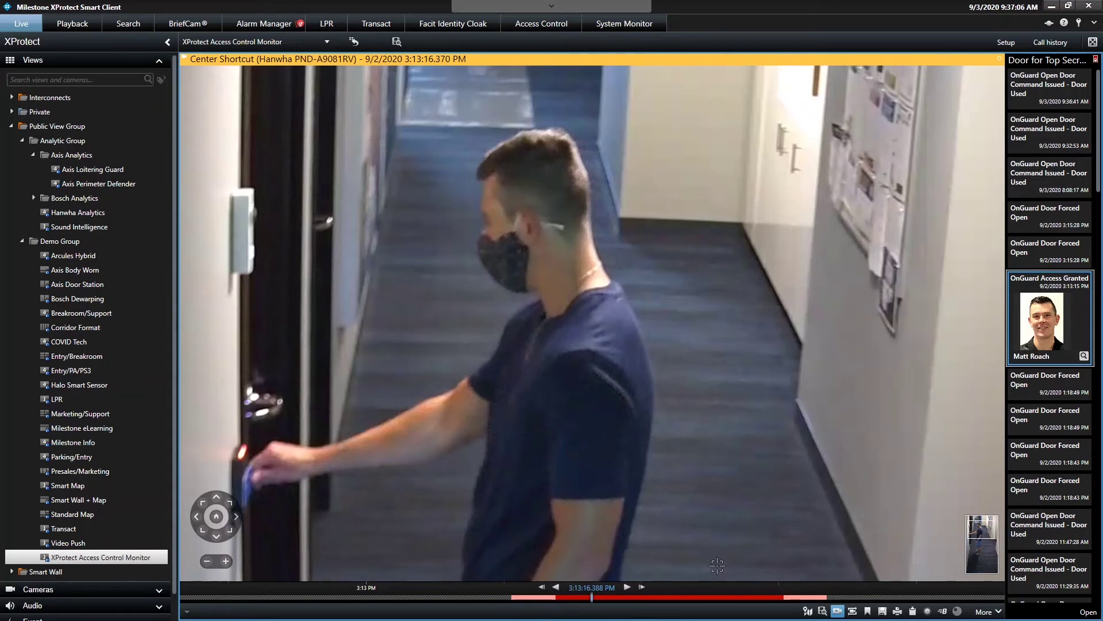
click(836, 612)
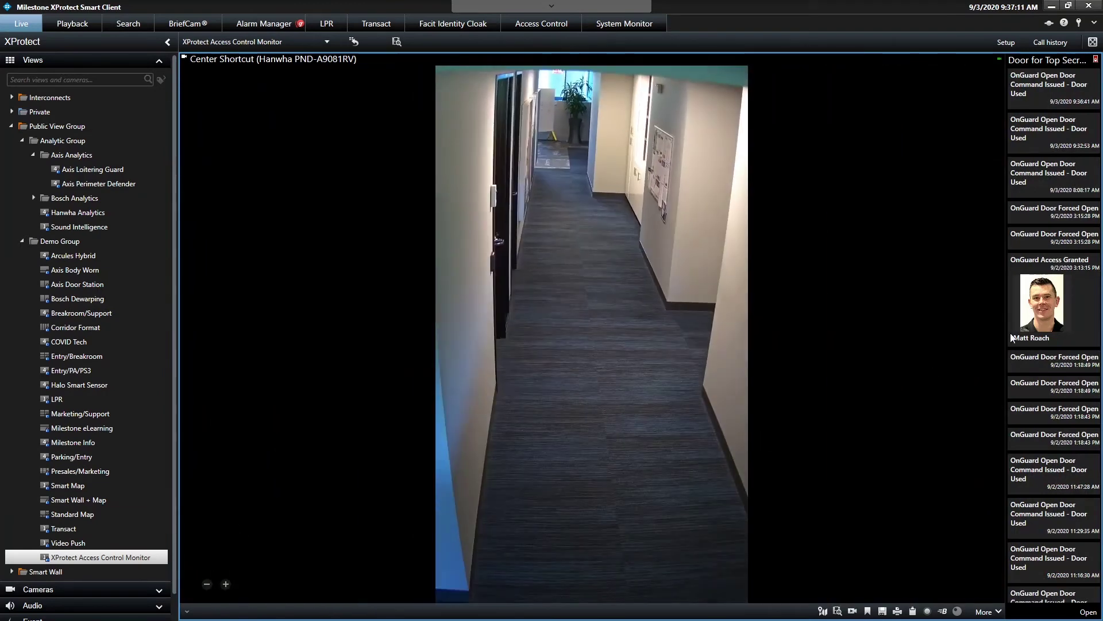
Replay the 3:13 PM event, then play back the 7:20 AM Access Granted event from when the man reaches the door
click(1032, 316)
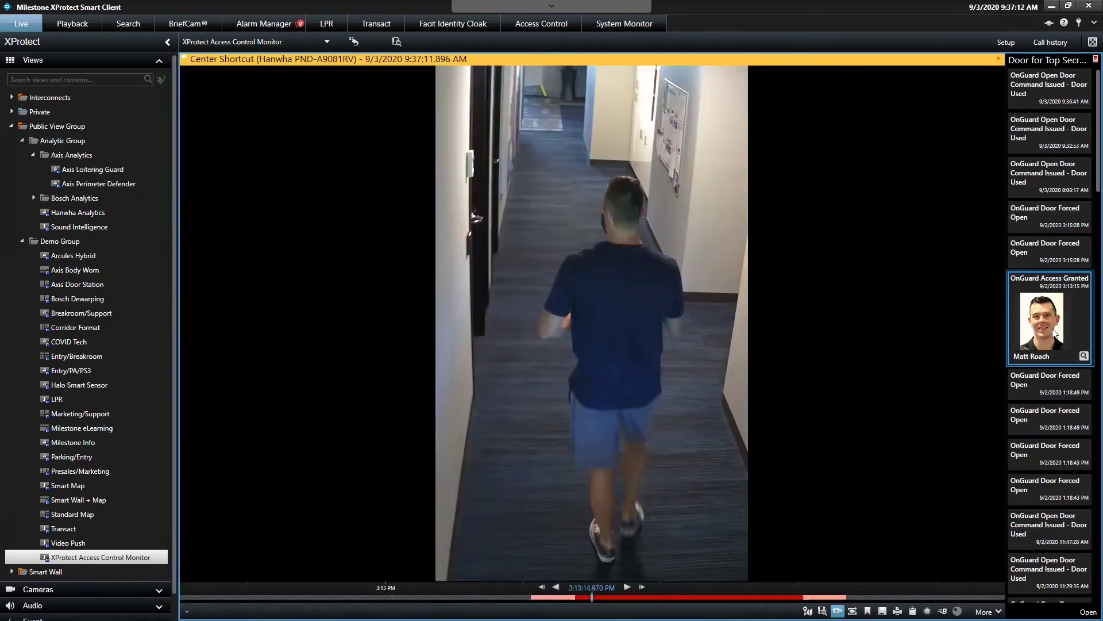
scroll(1058, 325, down, 5)
scroll(1065, 348, down, 5)
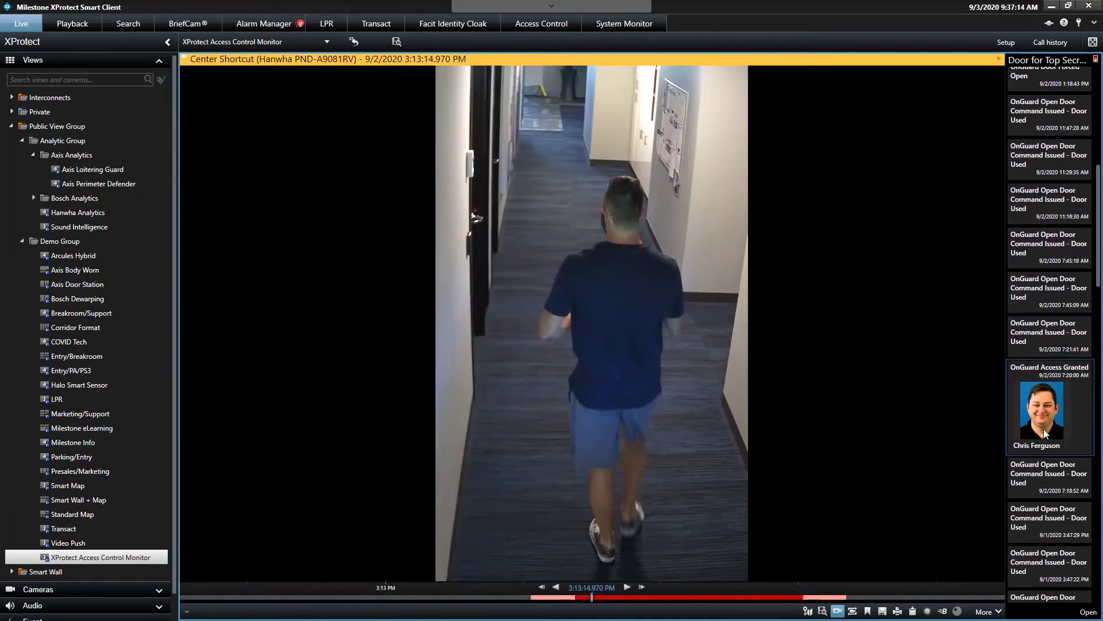
click(1045, 428)
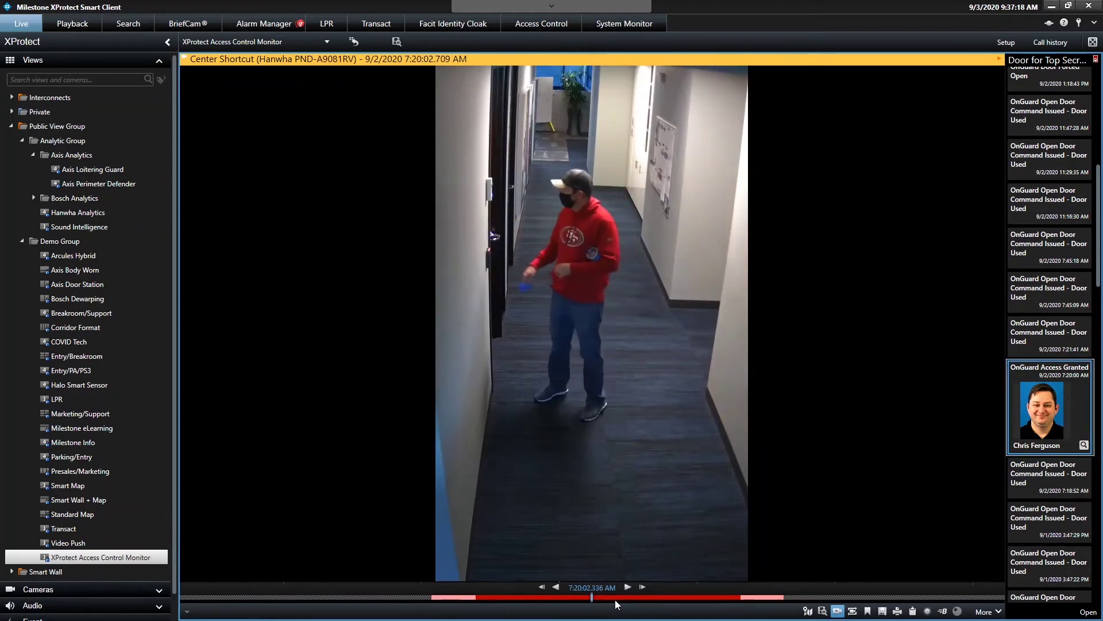
drag(615, 604, 621, 604)
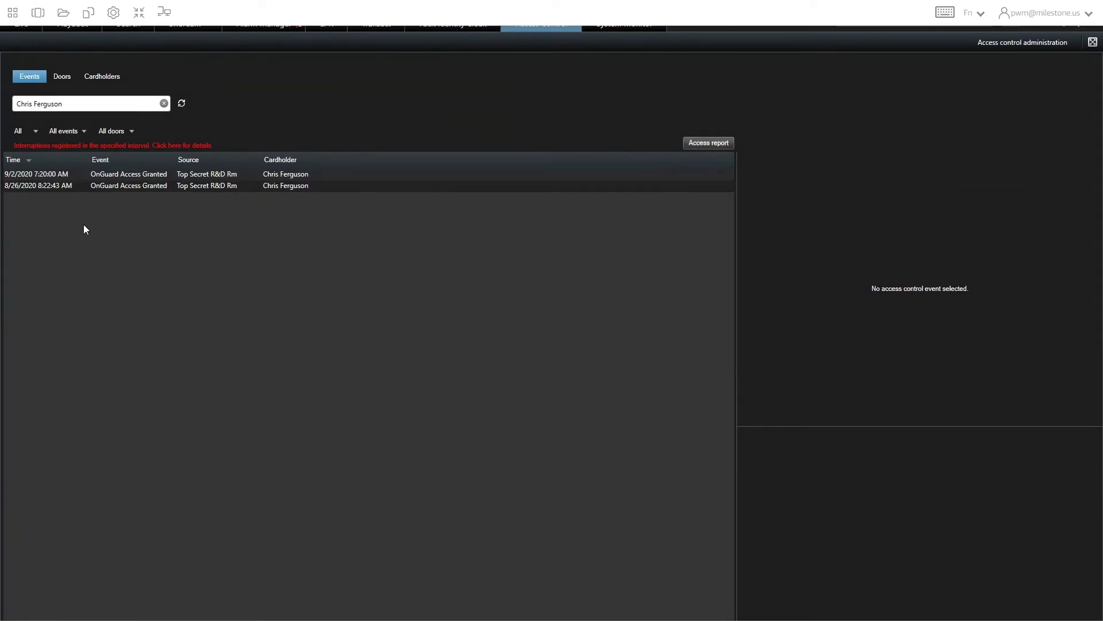
Play the door video for the 9/2/2020 7:20:00 AM and 8/26/2020 8:22:43 AM Access Granted events
click(92, 174)
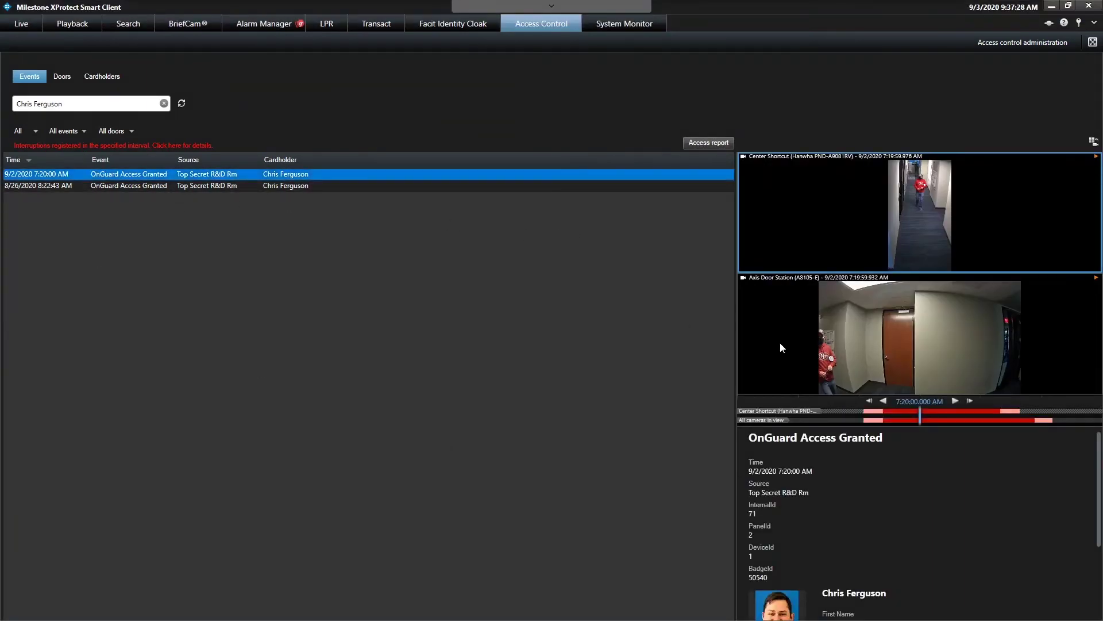
click(954, 419)
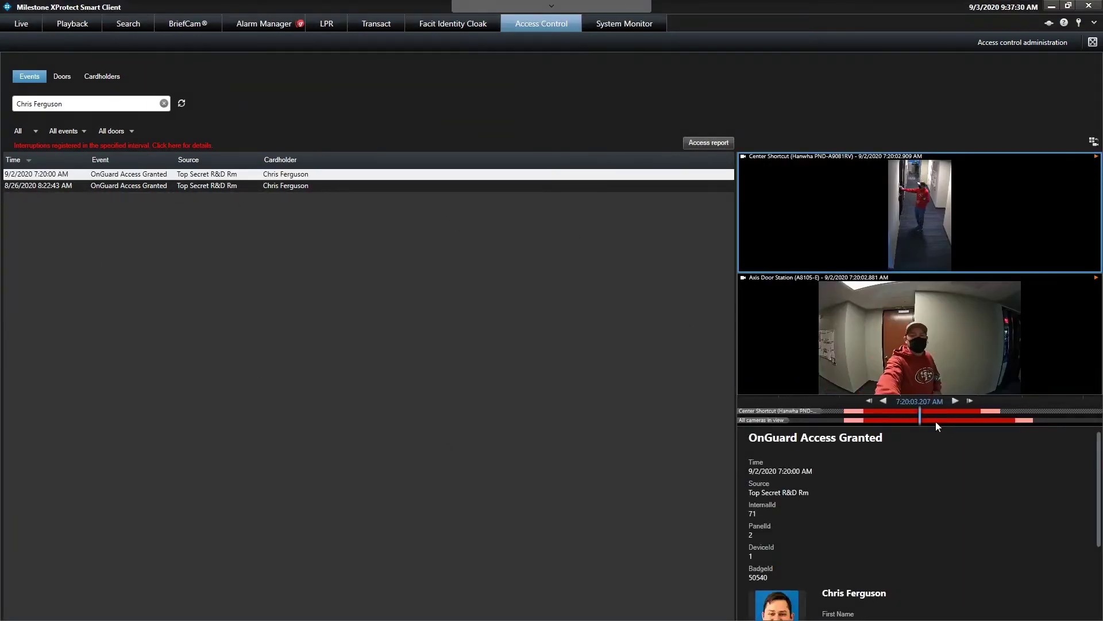
click(288, 185)
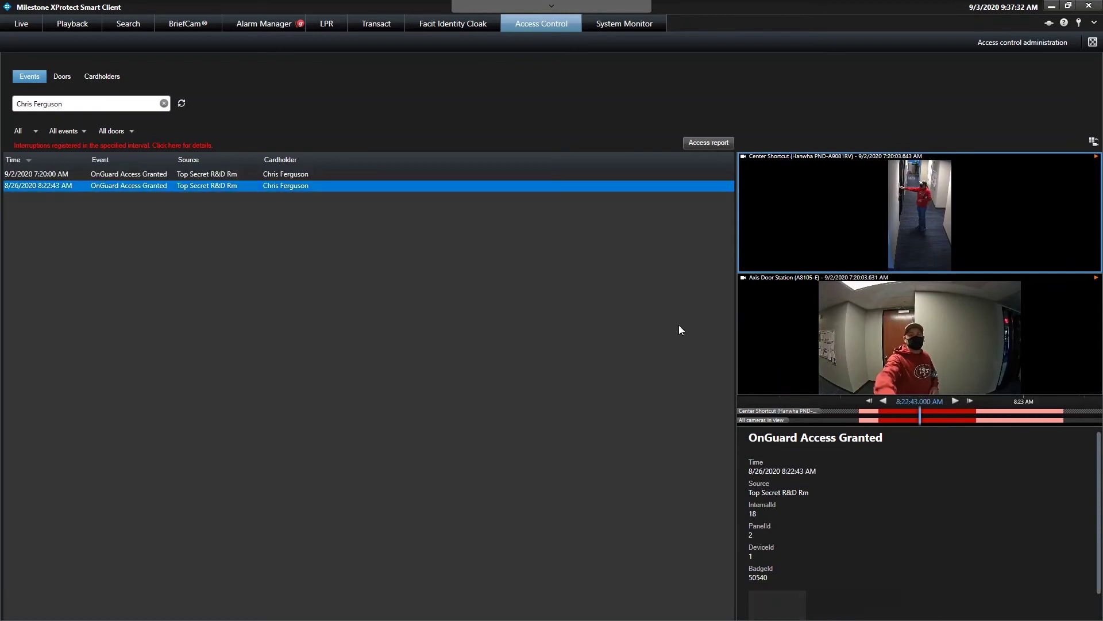
click(947, 413)
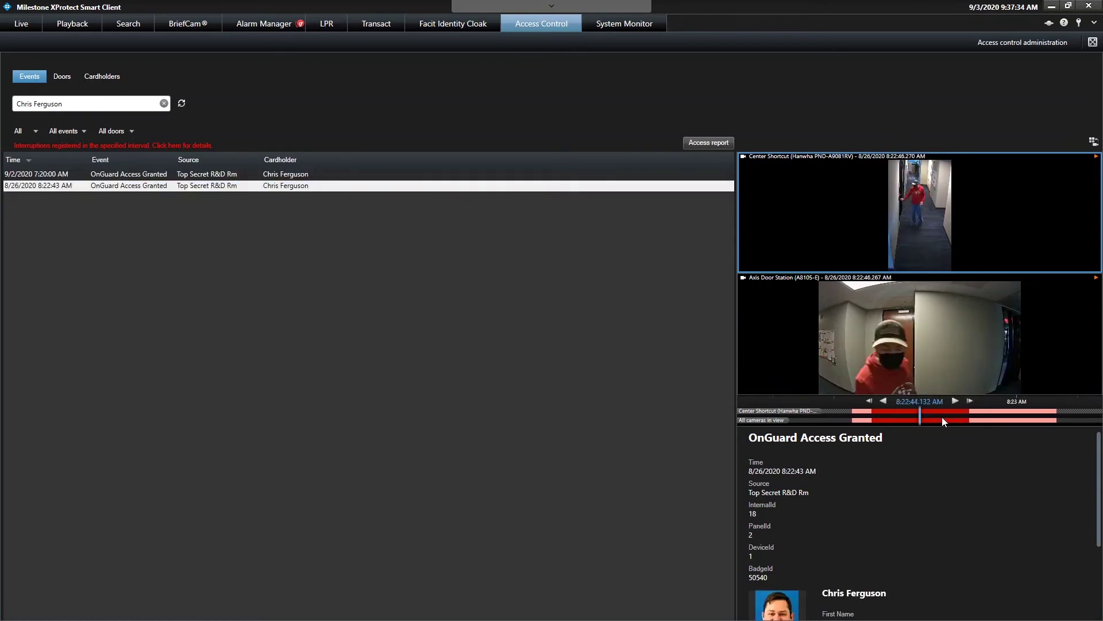
Clear the cardholder filter and select the 3:13:15 PM Access Granted event after checking 7:20:00 AM
click(163, 105)
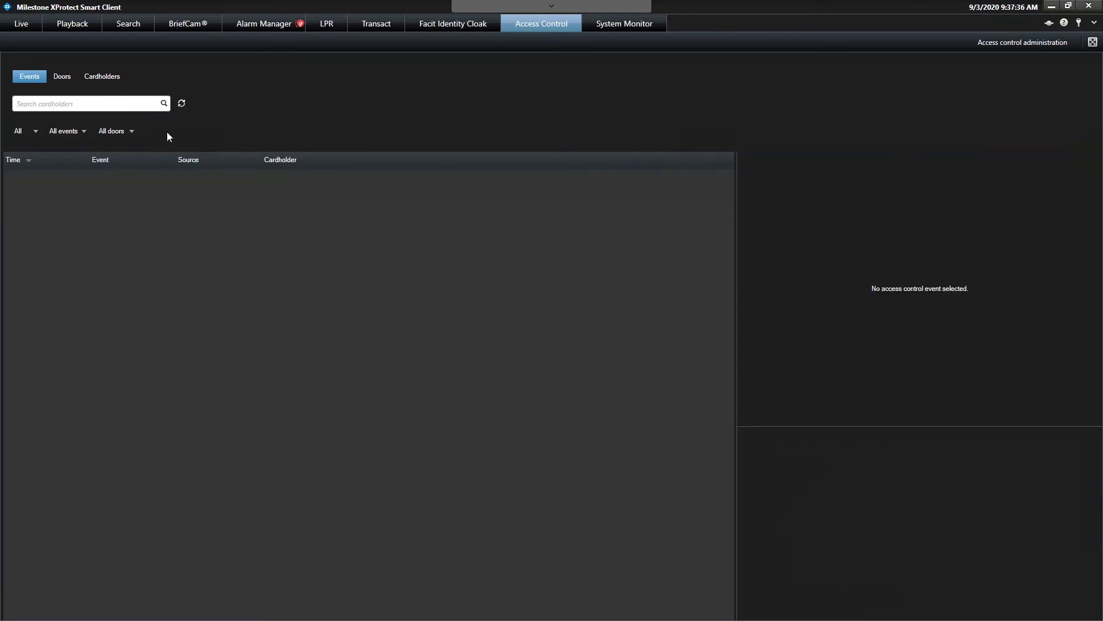
click(317, 233)
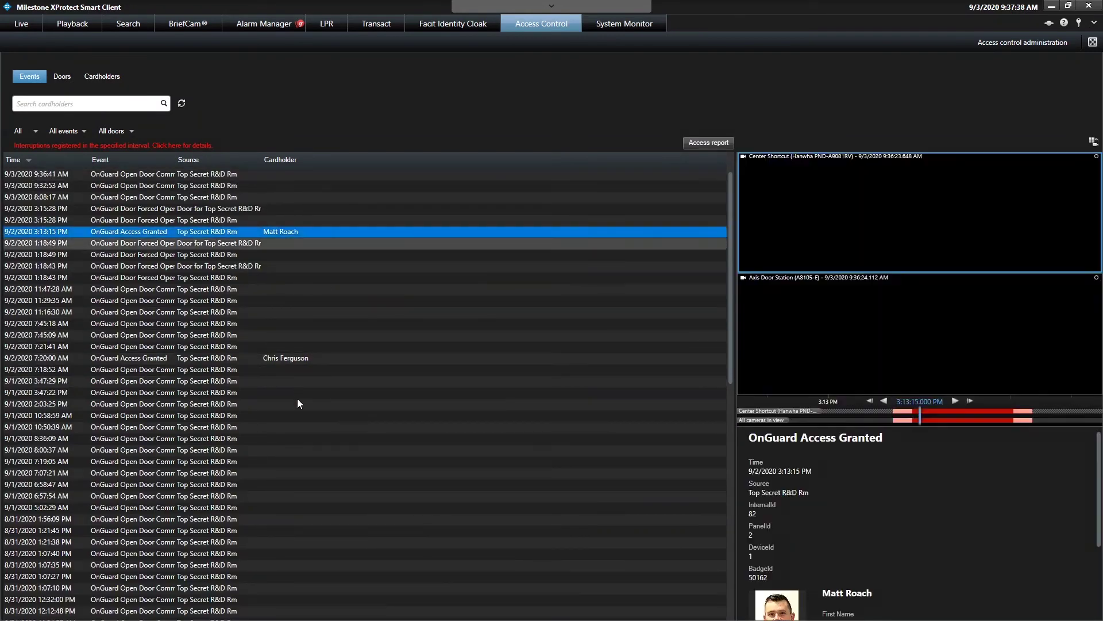
click(308, 358)
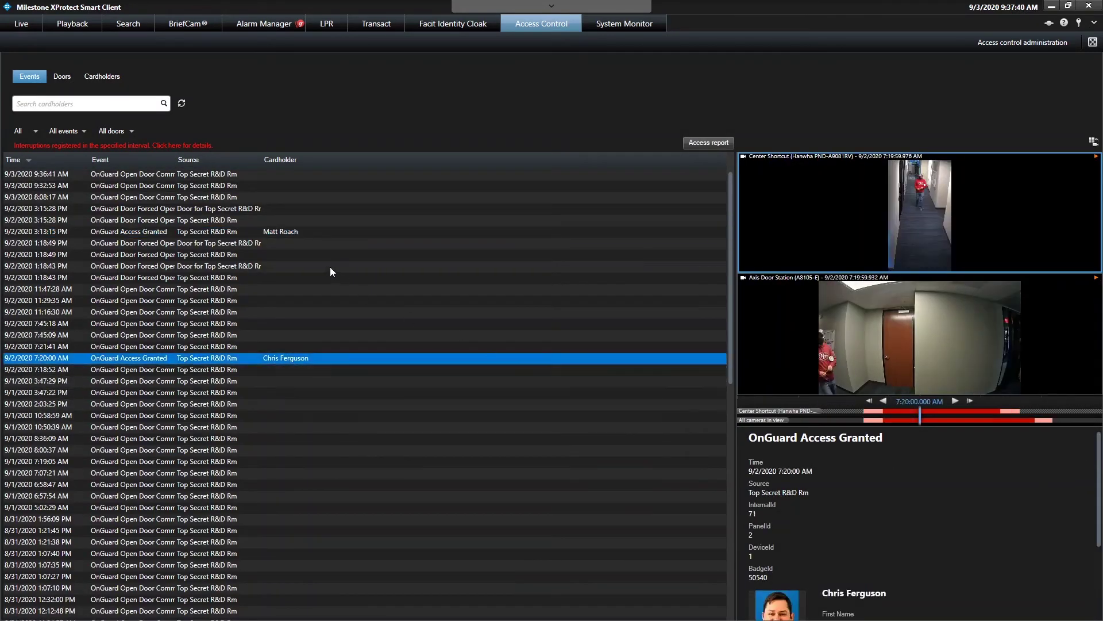
click(506, 231)
Zoom the Axis Door Station clip in on the cardholder's face
click(998, 332)
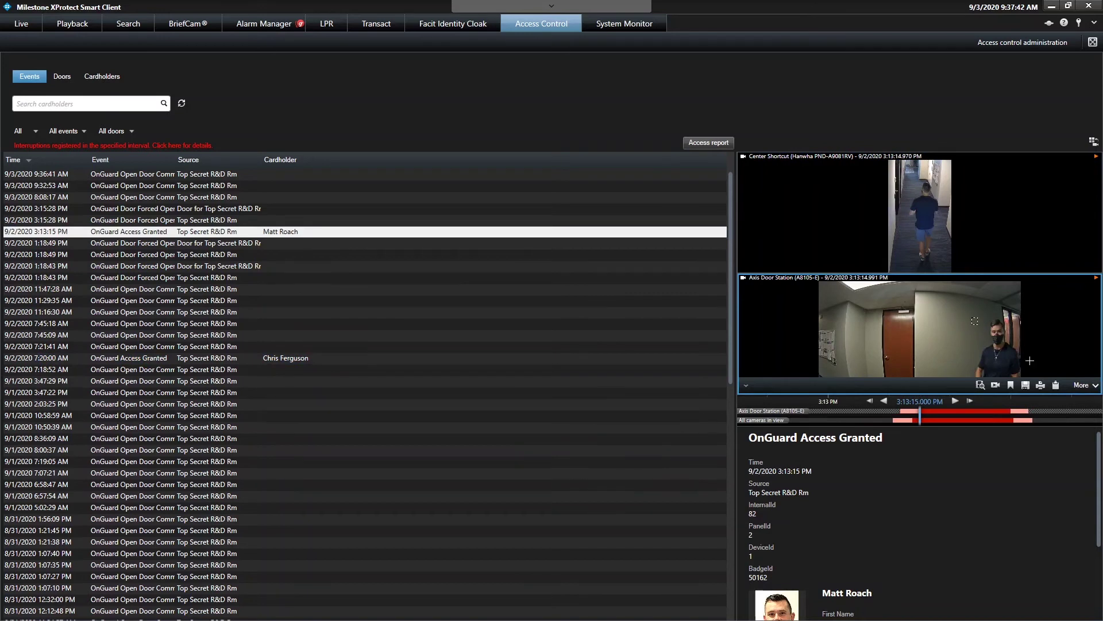
scroll(998, 333, up, 3)
scroll(803, 609, down, 1)
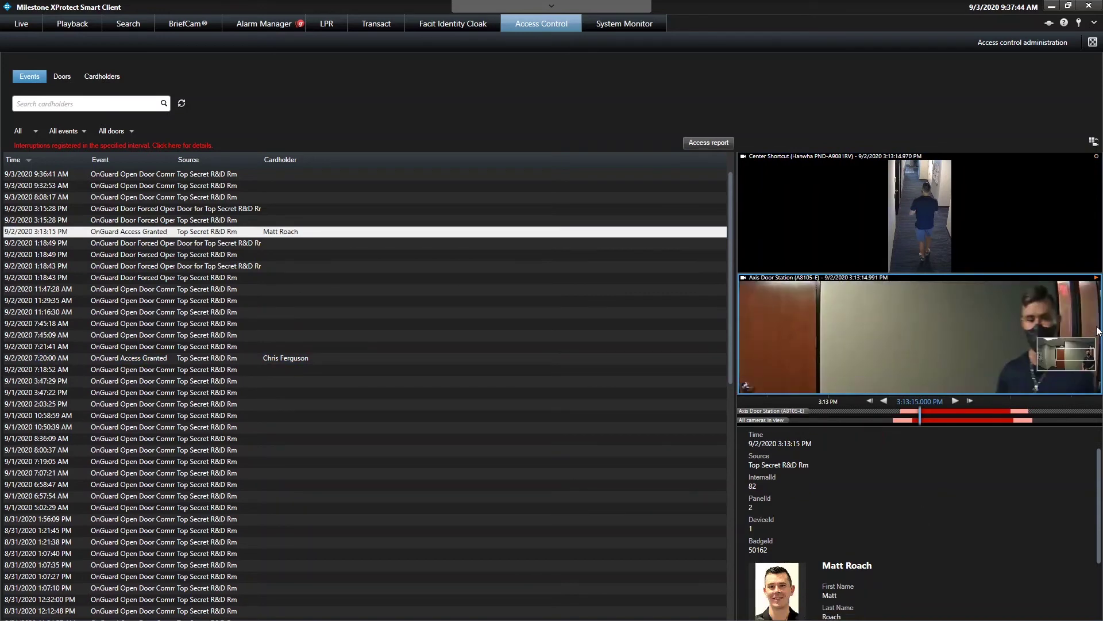